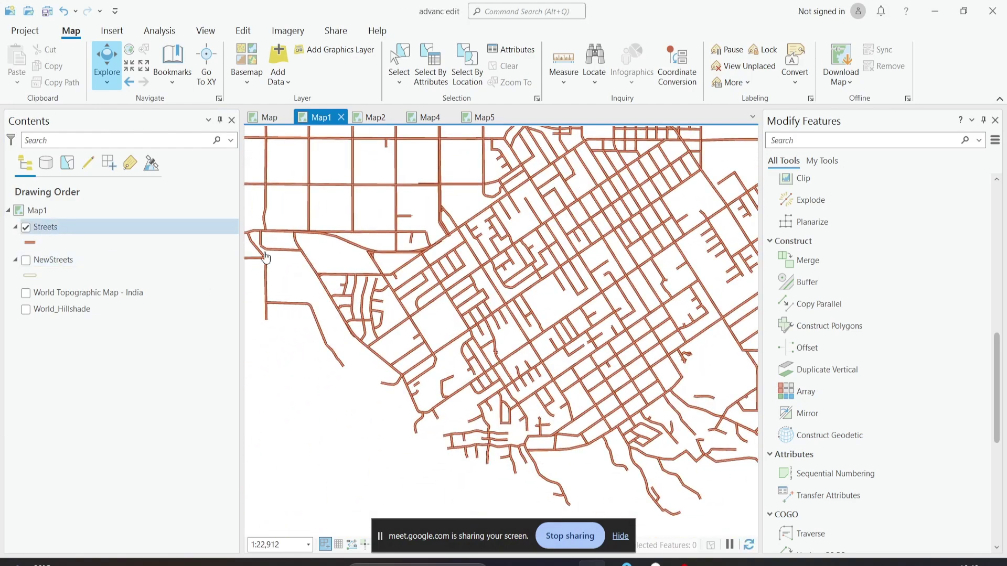
- Inspect the attributes of two existing Streets segments around the empty block, including their NAME values
scroll(678, 243, up, 3)
scroll(493, 326, up, 3)
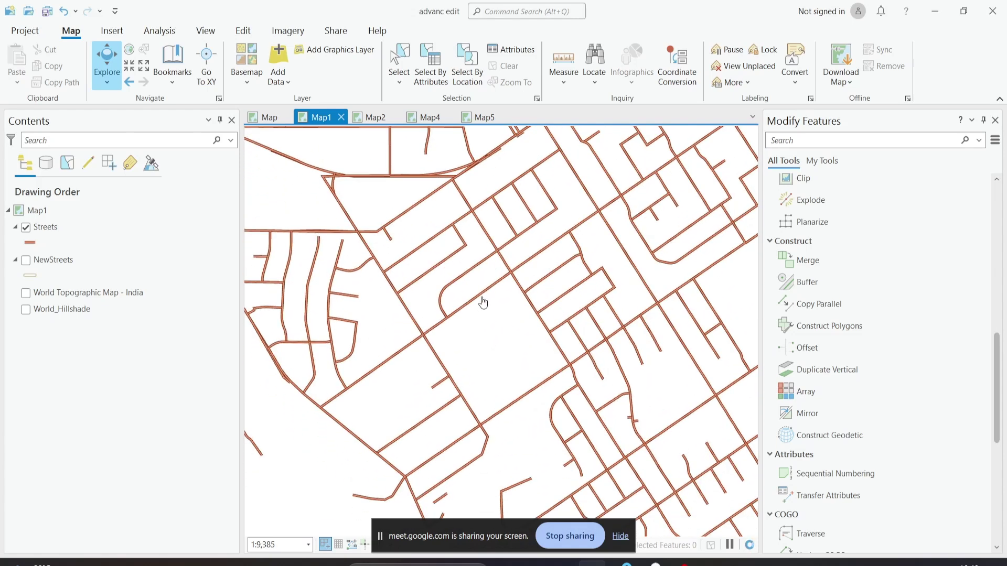
click(478, 294)
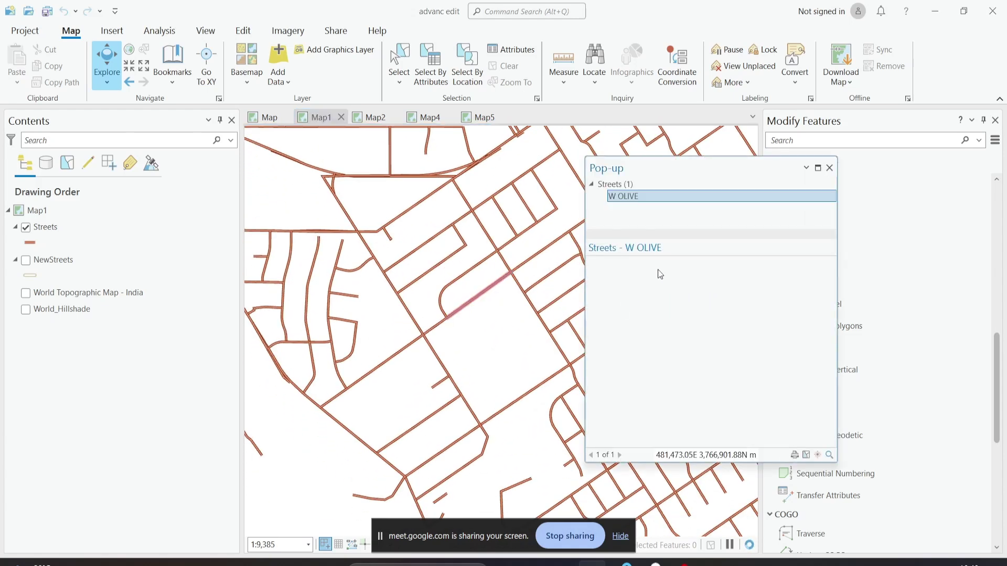
drag(656, 292, 687, 292)
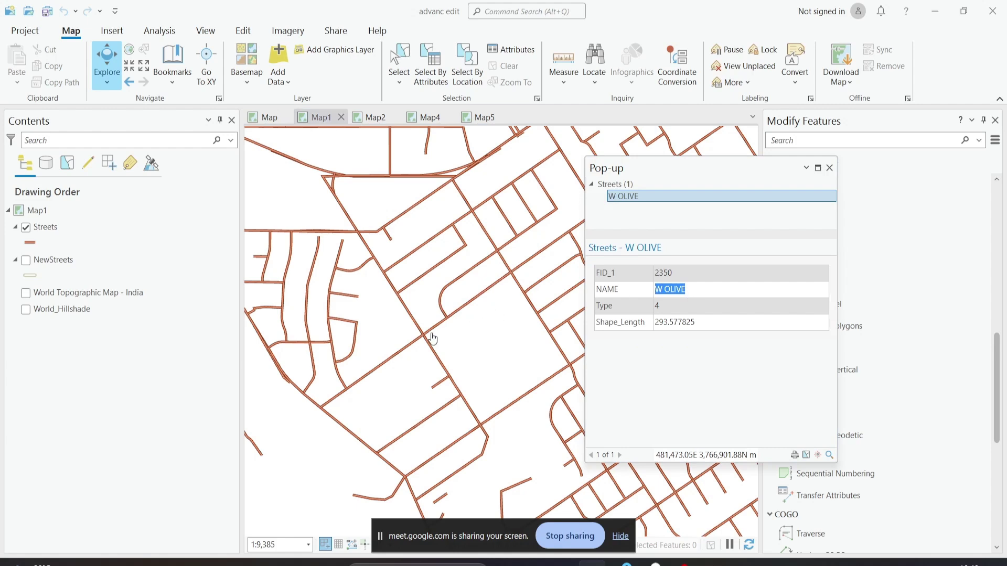
click(440, 362)
drag(662, 296, 746, 284)
click(829, 168)
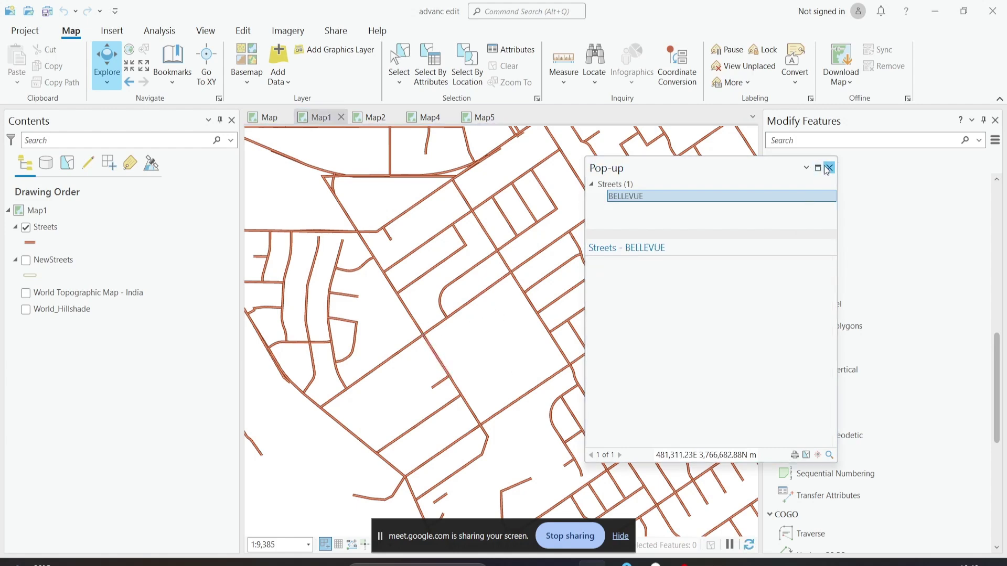
- Turn on the visibility of the NewStreets layer
click(28, 262)
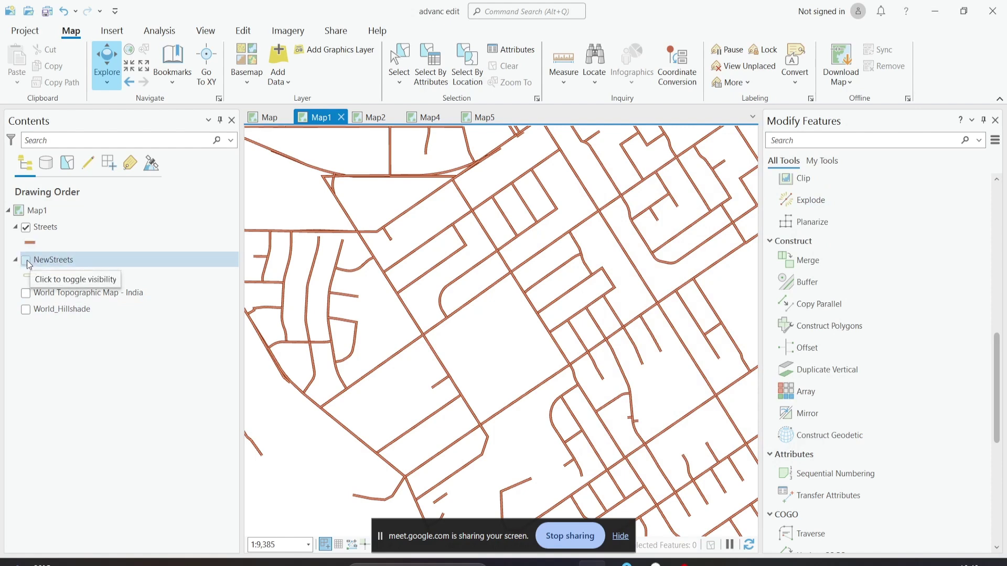
click(27, 260)
drag(474, 359, 489, 321)
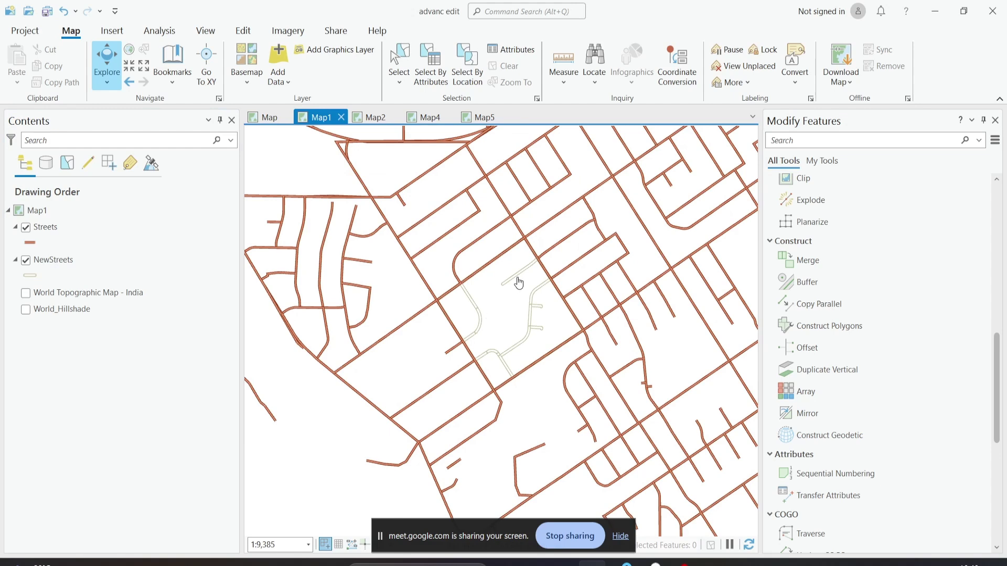
- Inspect the NAME and Type attributes of several NewStreets segments inside the block
scroll(503, 356, up, 3)
click(516, 377)
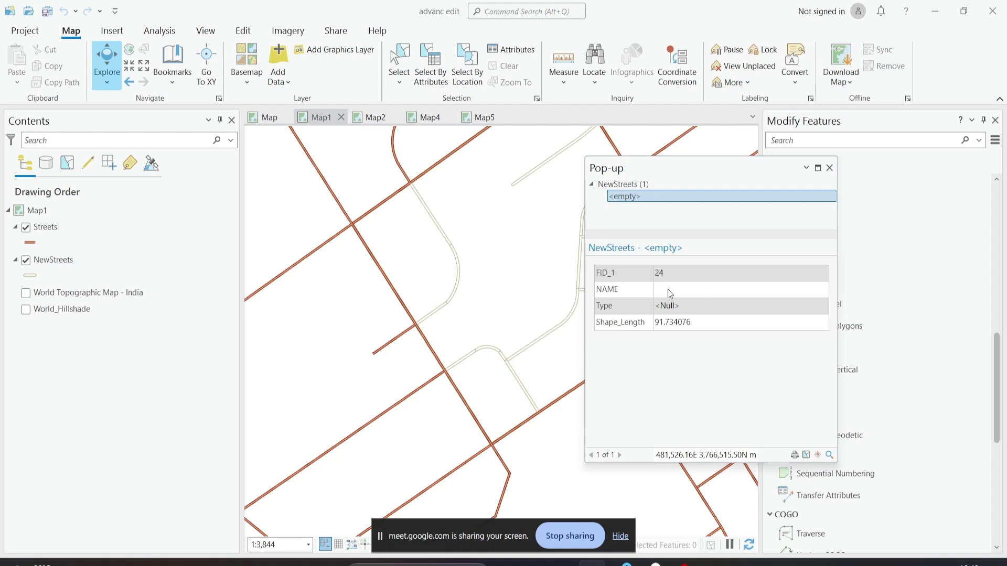
click(830, 168)
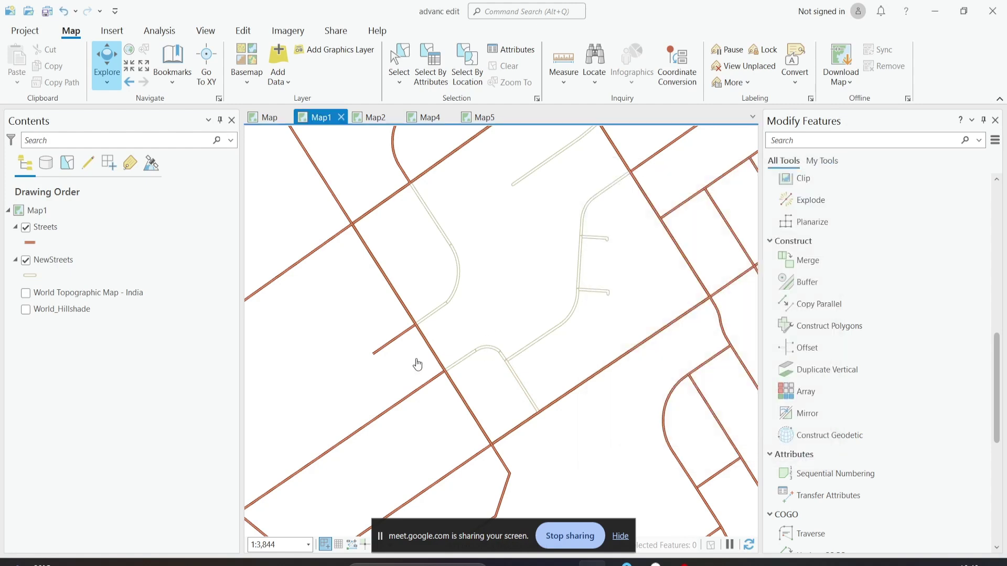
click(461, 362)
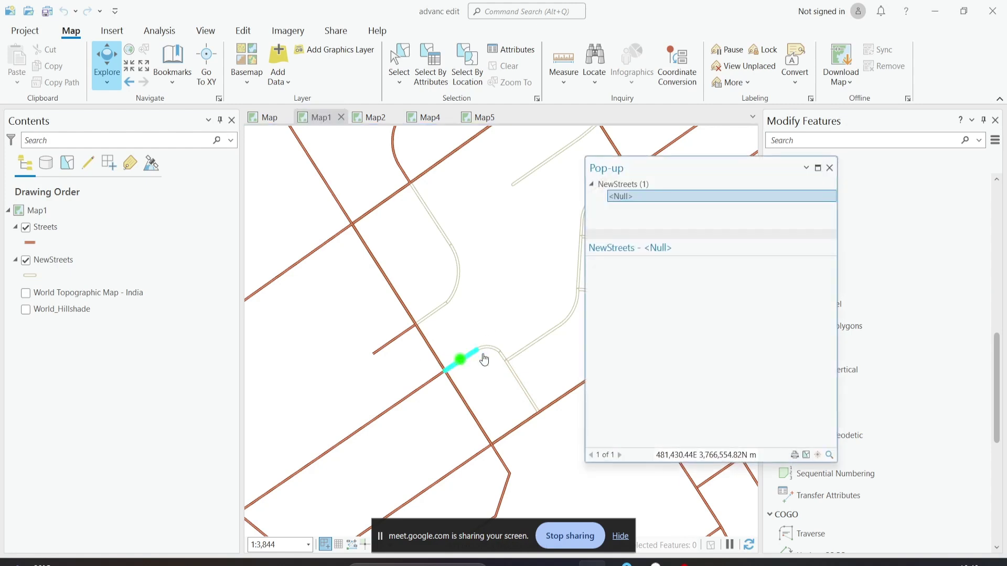
click(829, 167)
drag(454, 260, 464, 367)
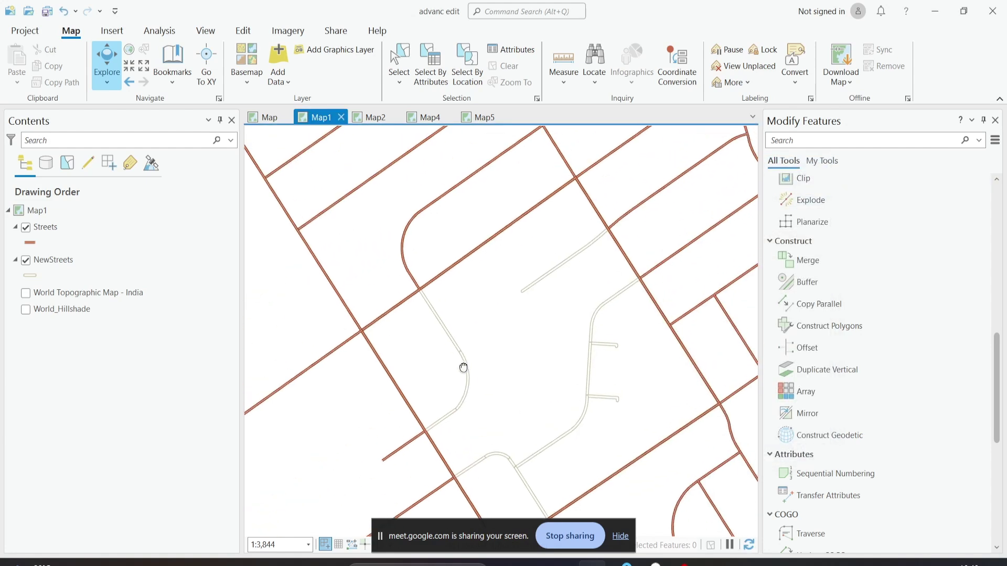
click(444, 328)
double_click(669, 289)
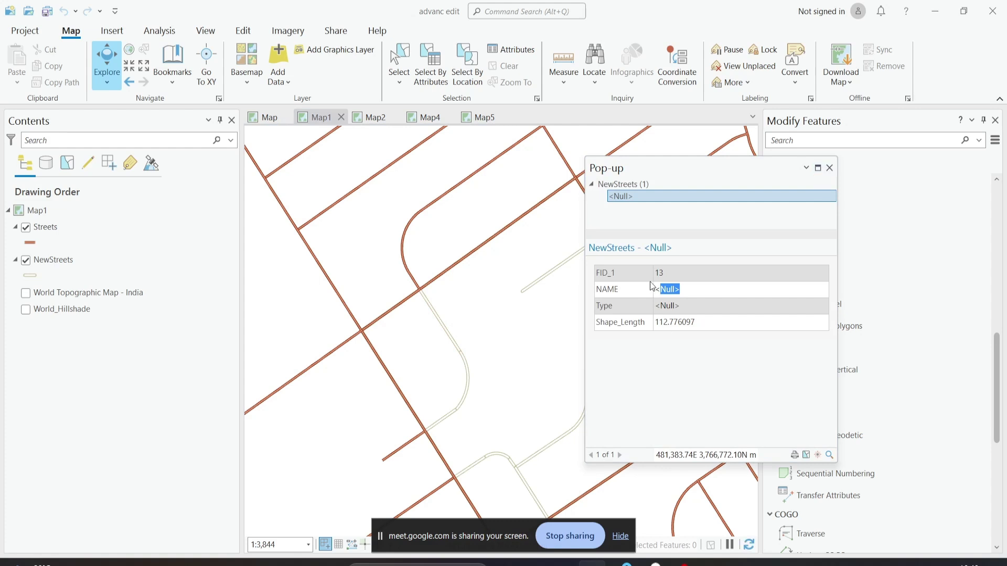
drag(651, 286, 734, 333)
click(830, 168)
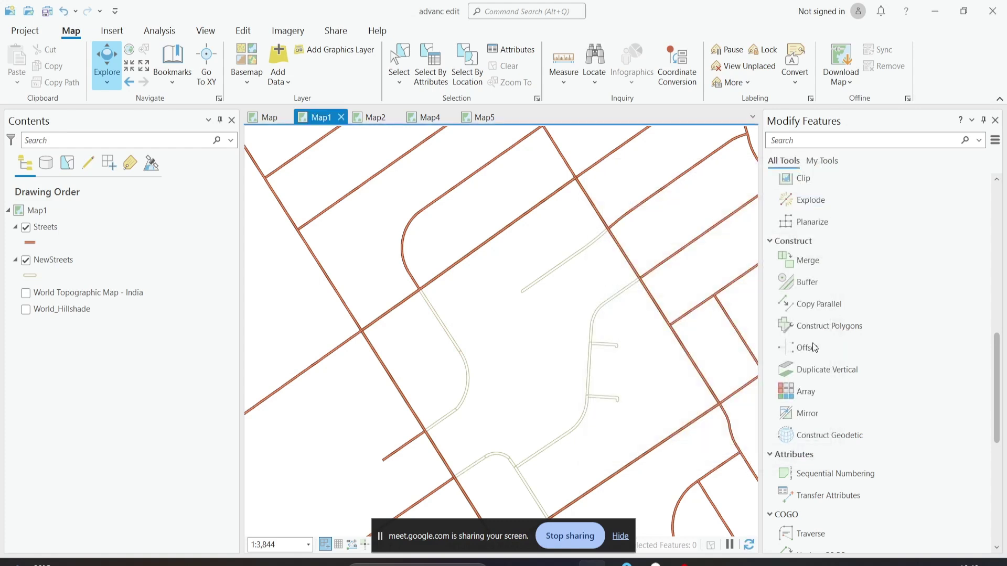
- Open the Transfer Attributes tool from the feature modification tools
scroll(810, 274, down, 5)
scroll(811, 278, down, 3)
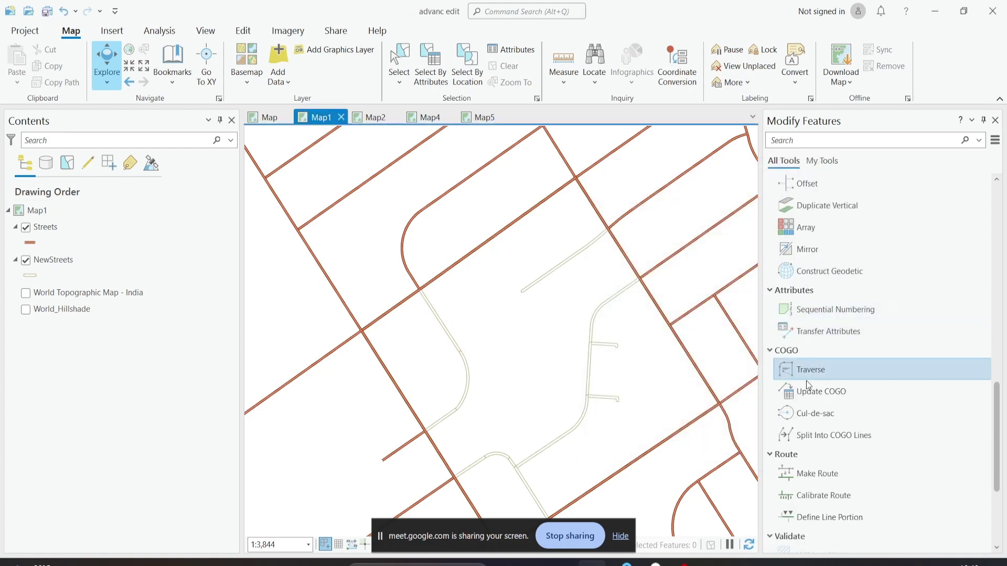
click(825, 335)
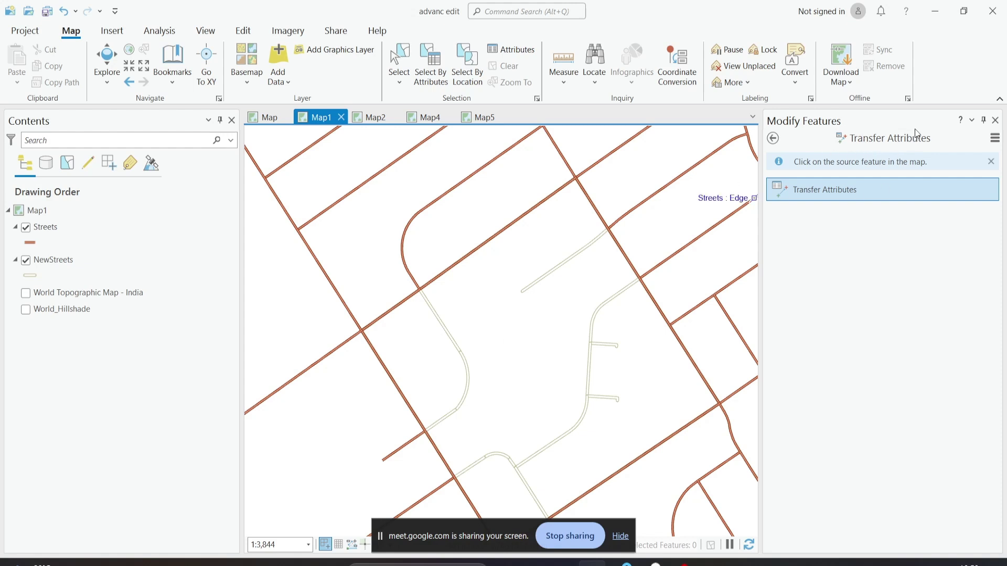
click(852, 146)
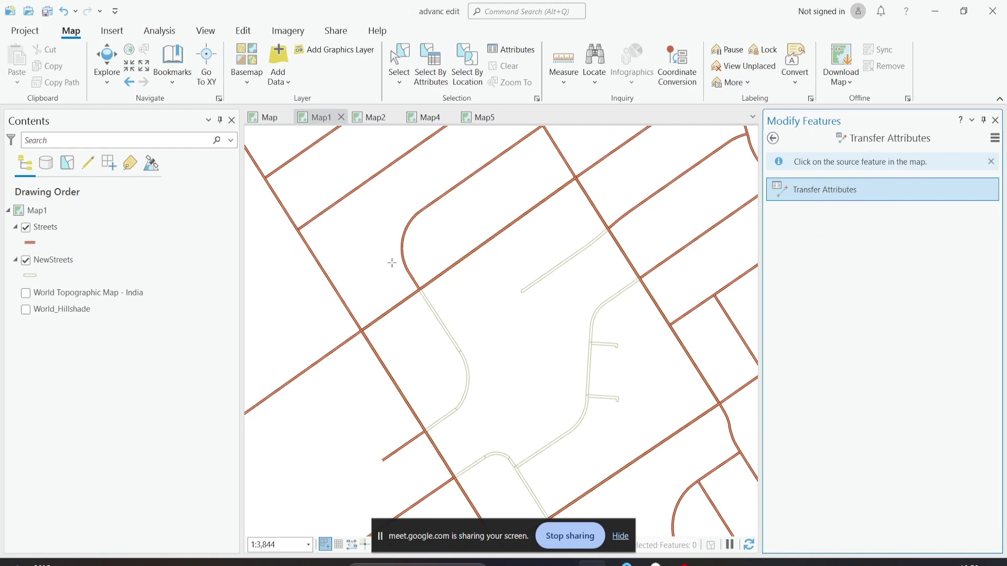
- Compare the NAME and Type attributes of the curved MILLS street with those of the adjoining NewStreets segment
click(107, 58)
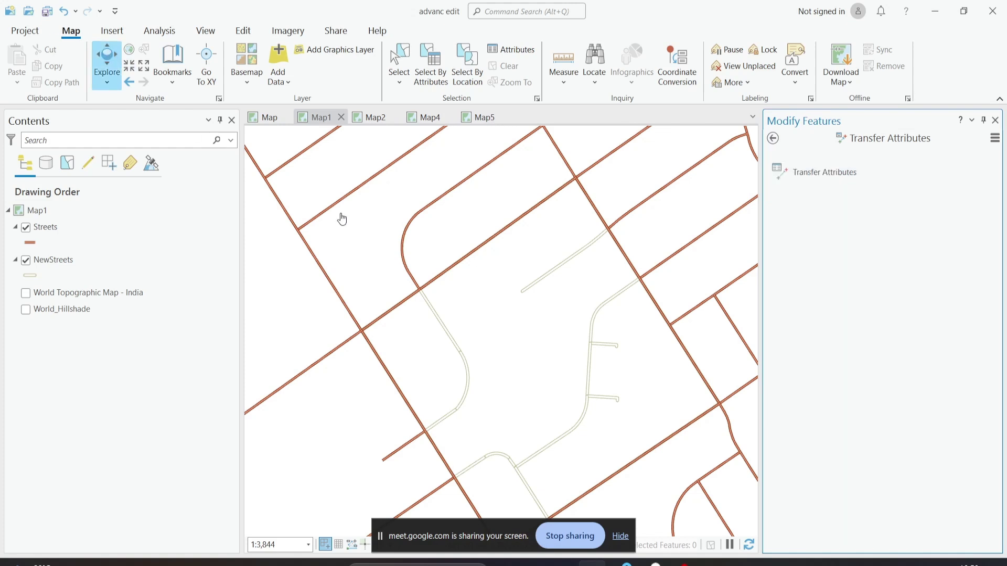
click(410, 274)
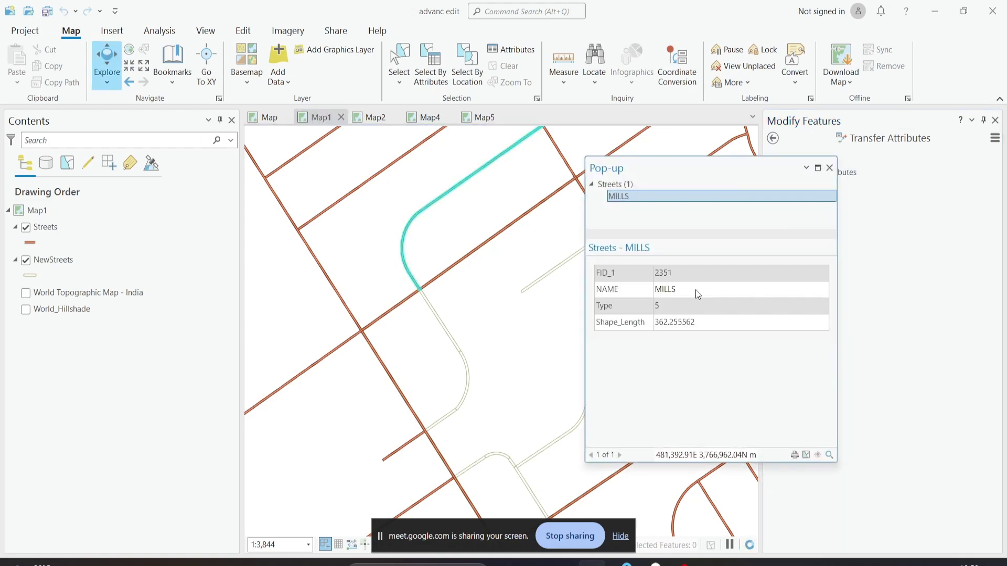
double_click(684, 288)
double_click(692, 306)
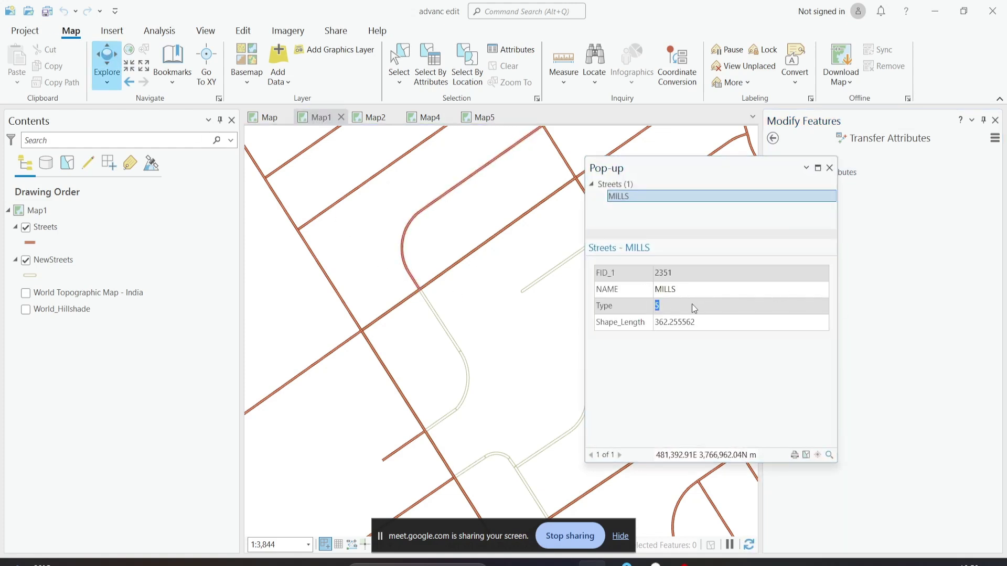
click(830, 173)
click(435, 316)
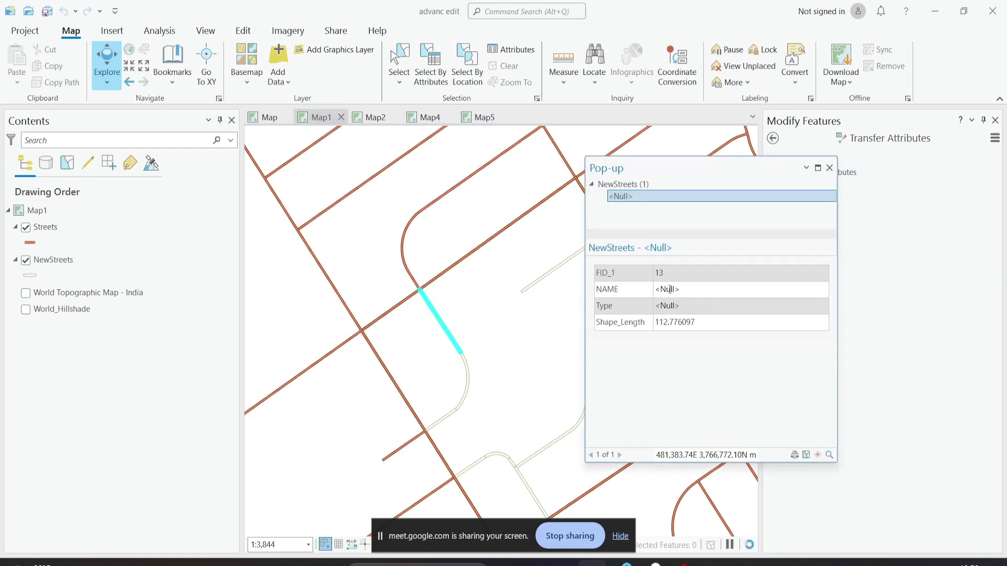
double_click(670, 289)
double_click(687, 305)
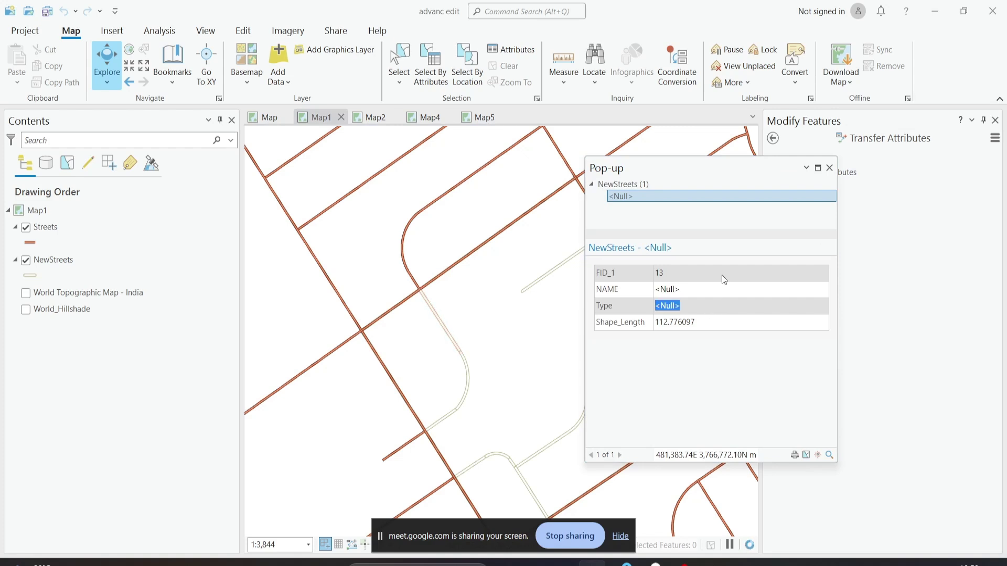
click(829, 168)
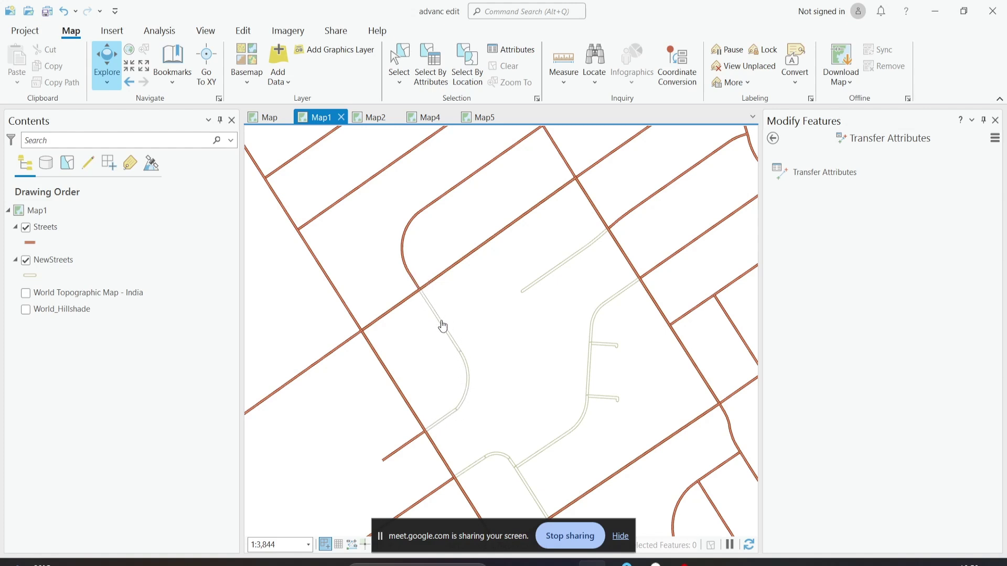
- Recheck the attributes of the streets meeting at the junction, ending with the NAME of the adjoining NewStreets segment
click(408, 268)
click(378, 316)
click(436, 315)
double_click(670, 289)
click(830, 168)
- Transfer the attributes of the curved MILLS street to the adjoining NewStreets segment
click(809, 169)
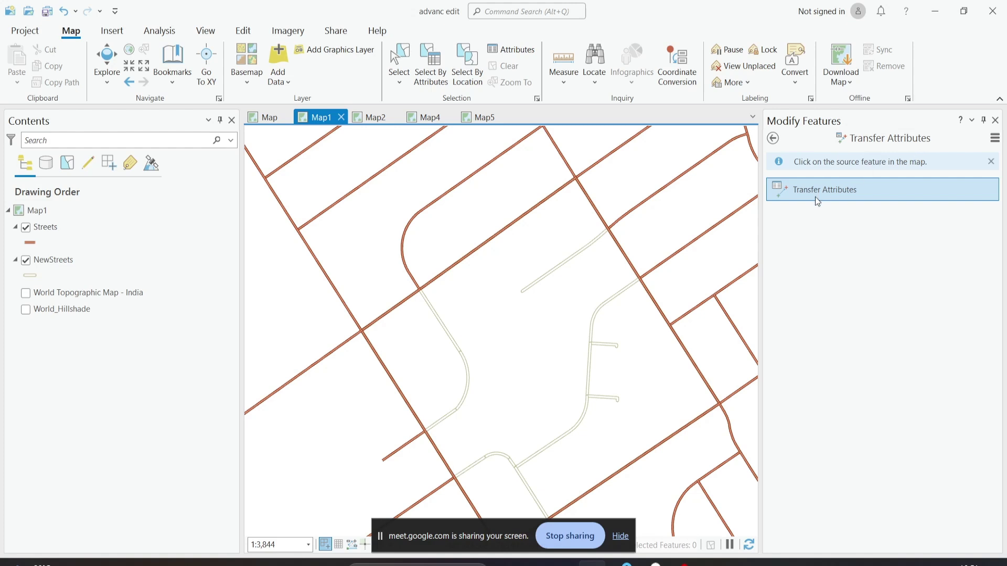
click(405, 263)
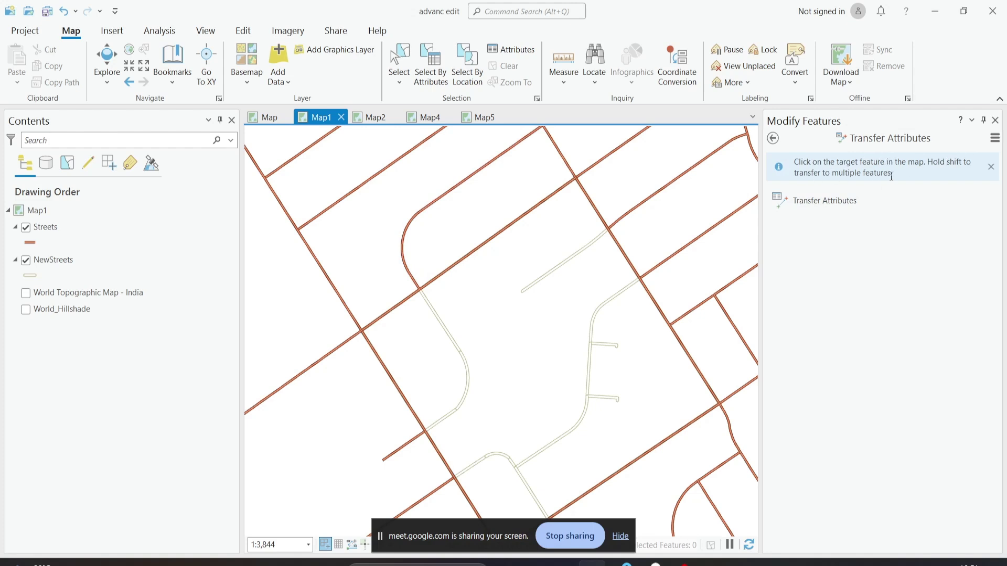
click(441, 318)
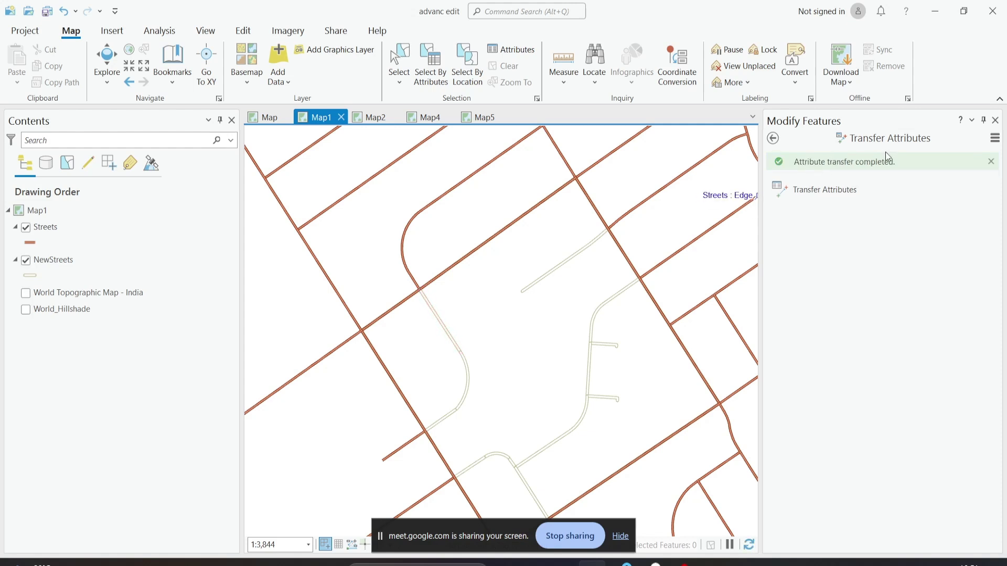
- Check the NAME and Type attributes of the NewStreets segment that received the transfer
click(106, 61)
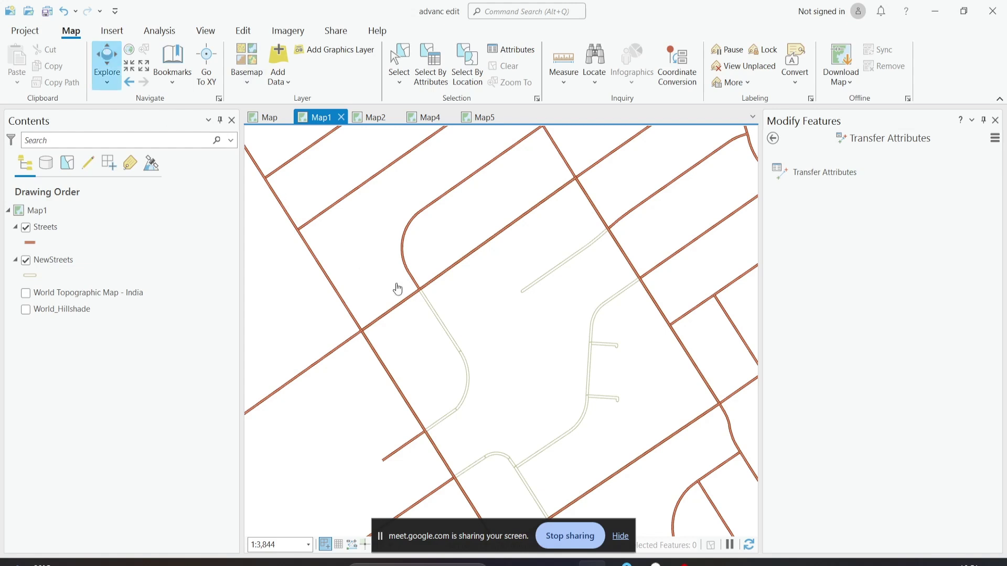
click(440, 320)
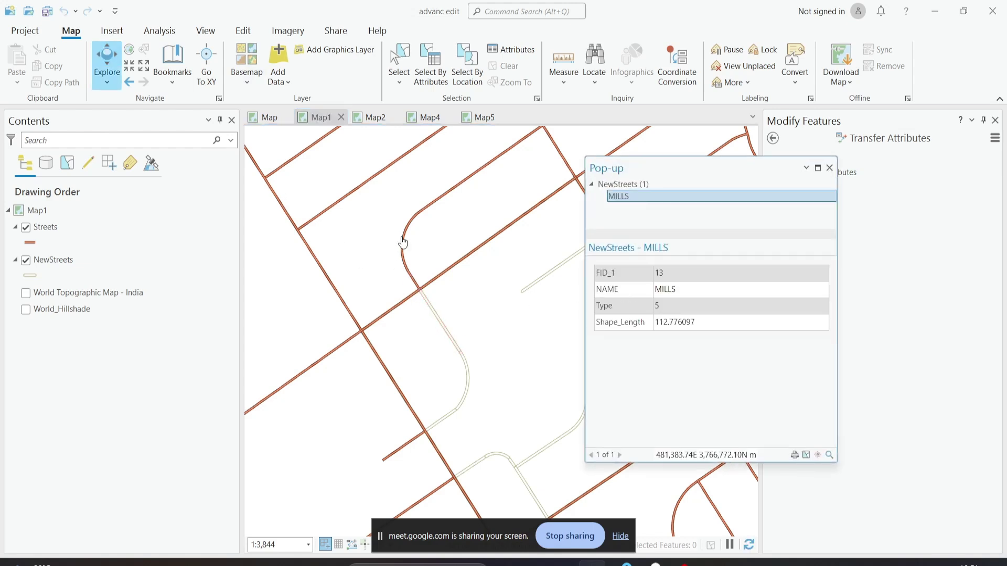
double_click(667, 290)
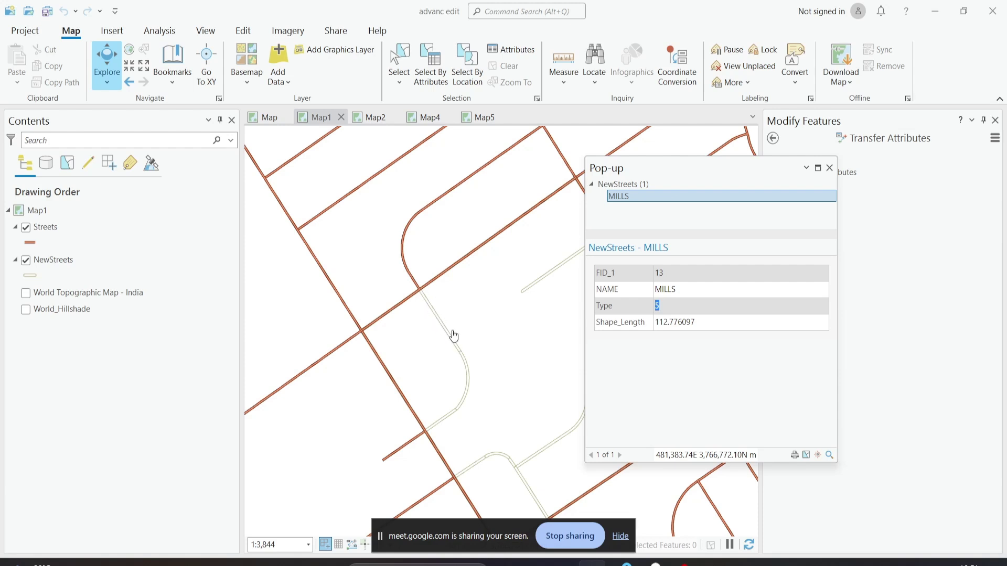
click(828, 167)
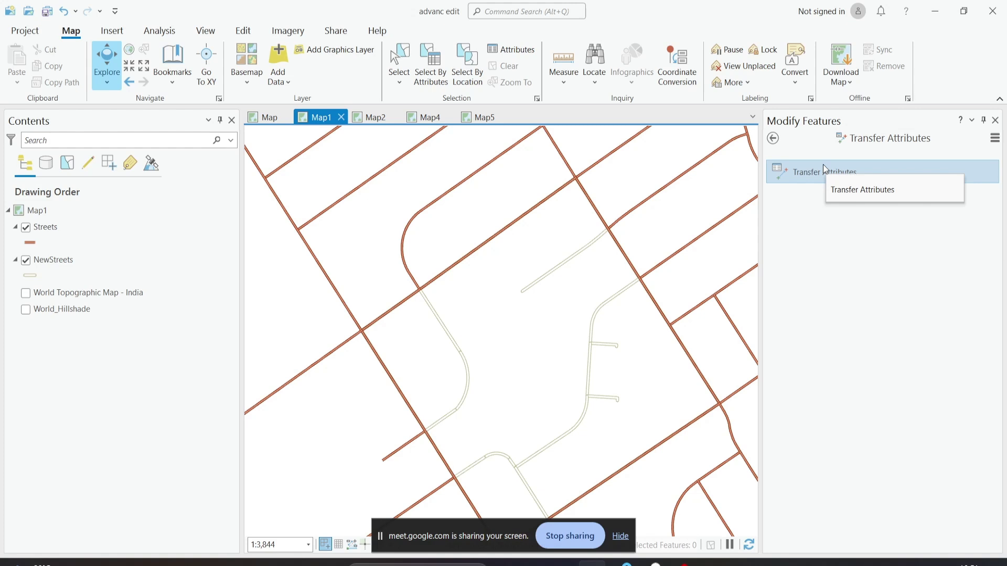
- Repeat the attribute transfer from the curved MILLS street to the same adjoining NewStreets segment
click(844, 169)
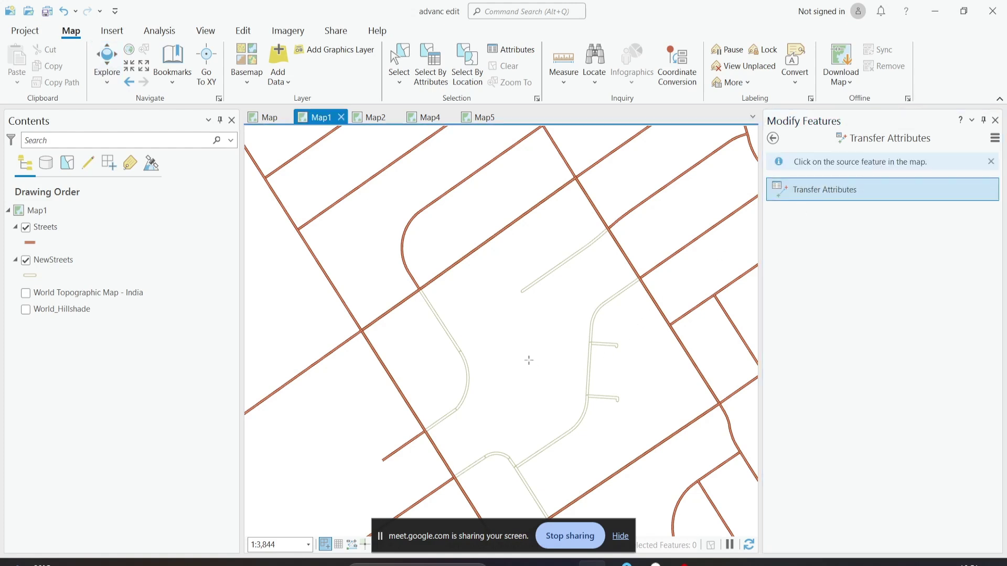
drag(528, 360, 524, 355)
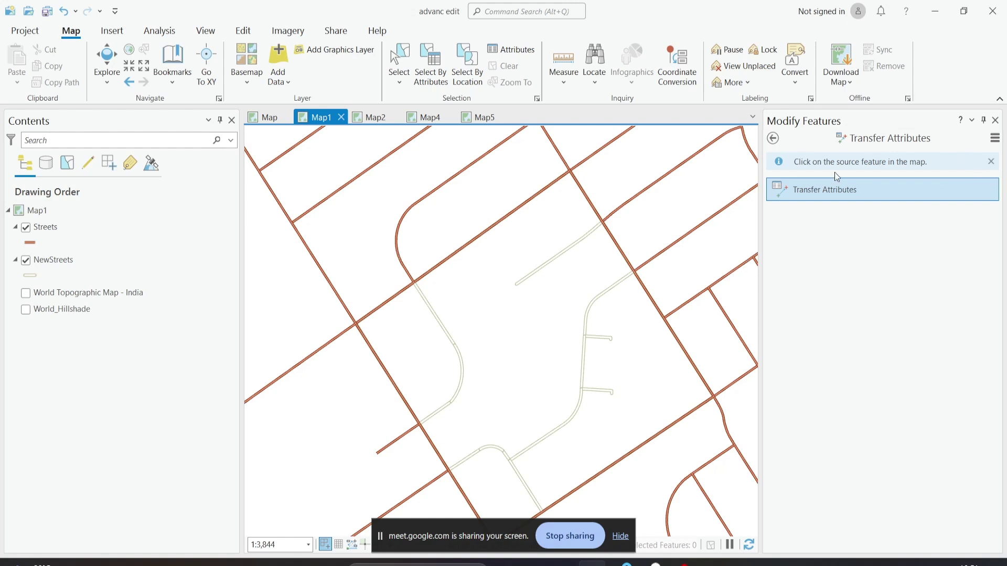
click(404, 264)
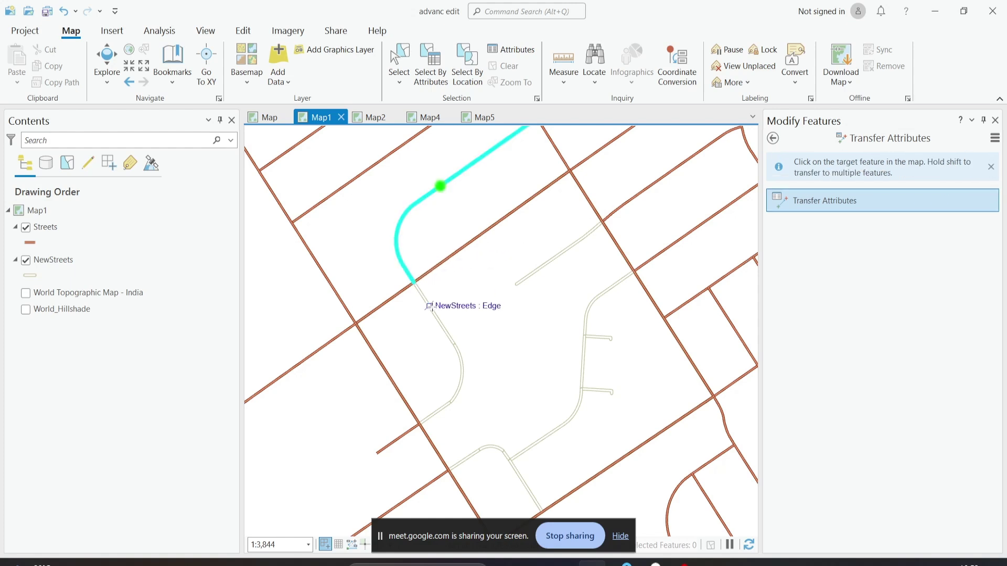
click(431, 311)
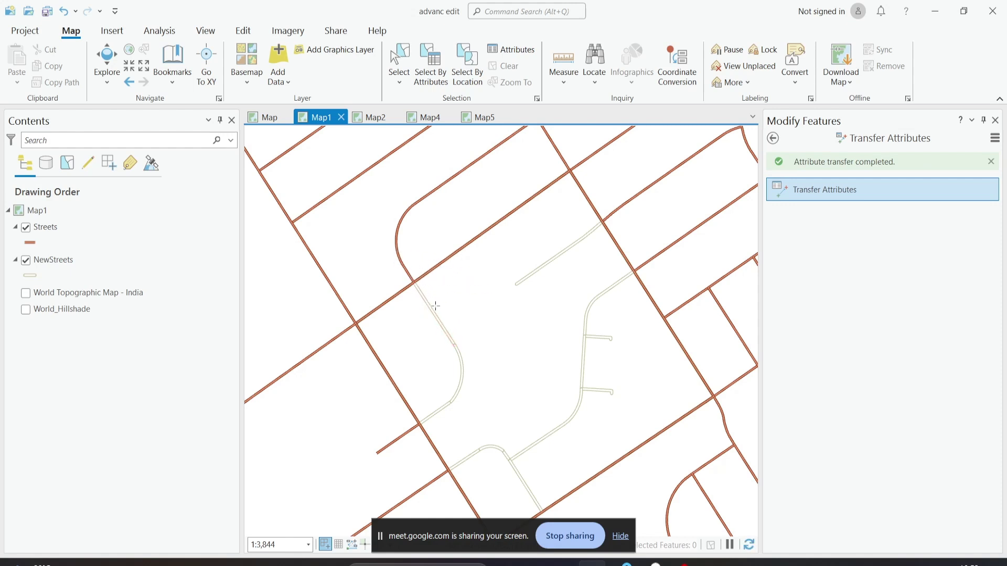
- Pick the MILLS street as transfer source, then discard it by restarting the Transfer Attributes tool
click(400, 257)
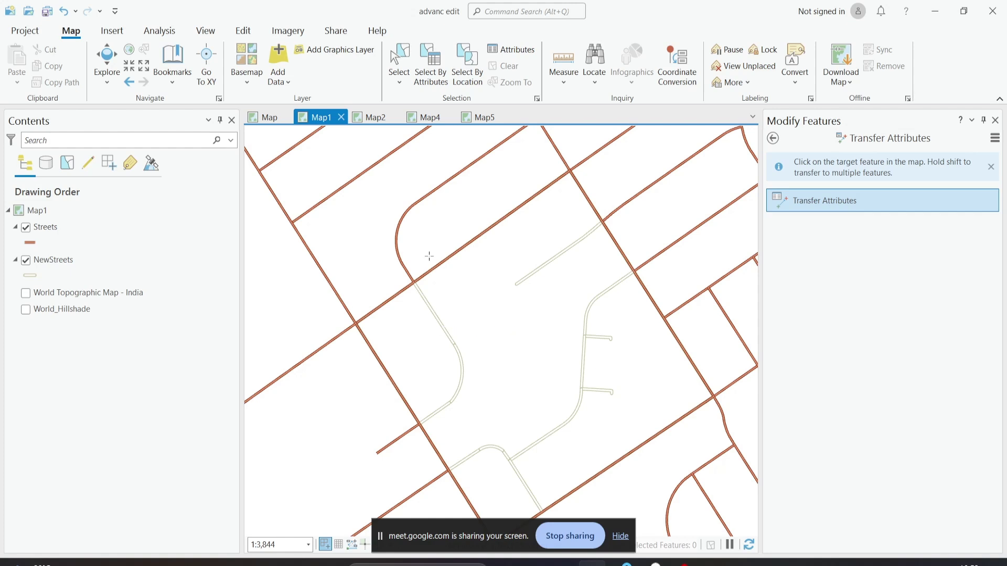
click(773, 140)
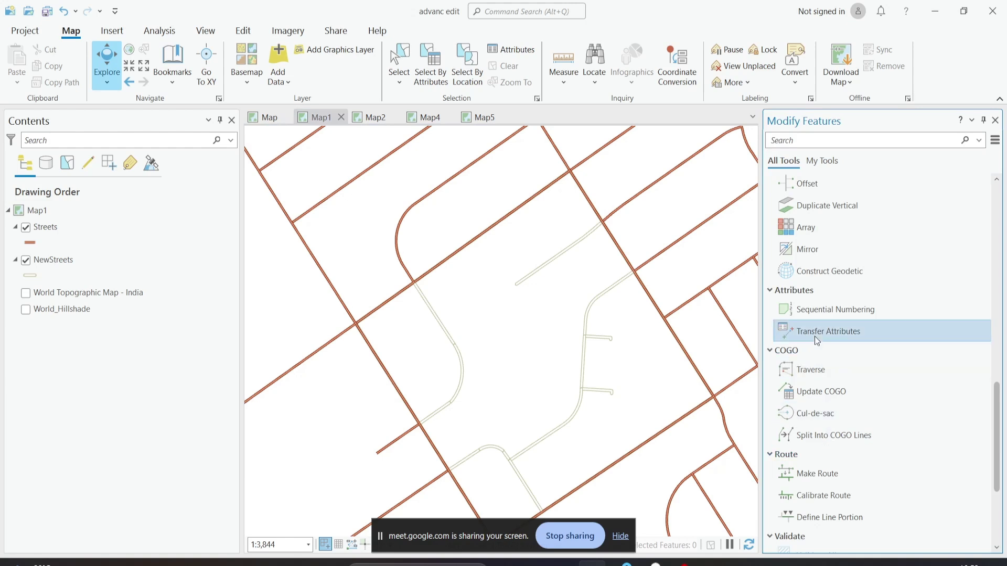
click(814, 336)
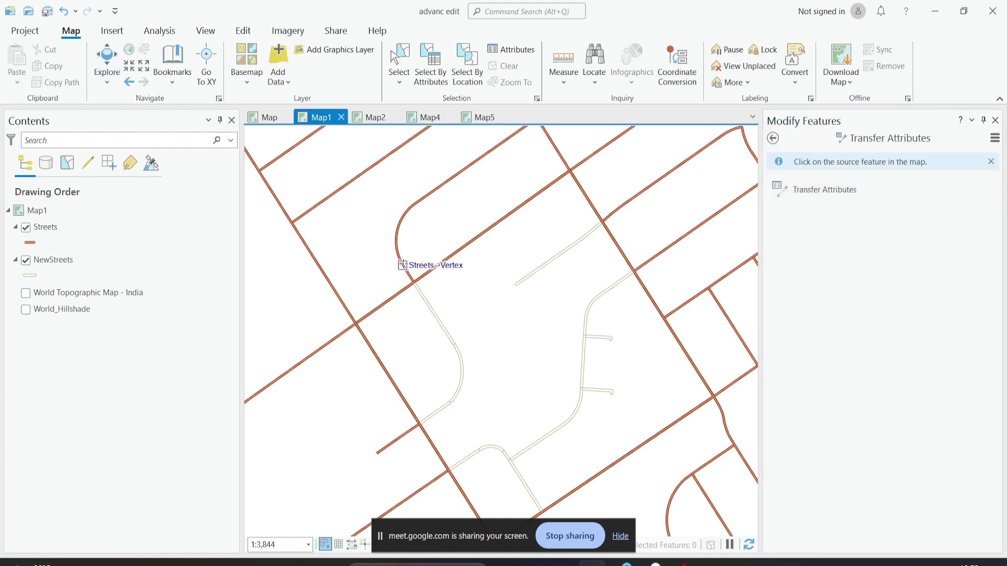
- Transfer the curved MILLS street's attributes to the three connected NewStreets segments below it in one multiple-target transfer
click(403, 265)
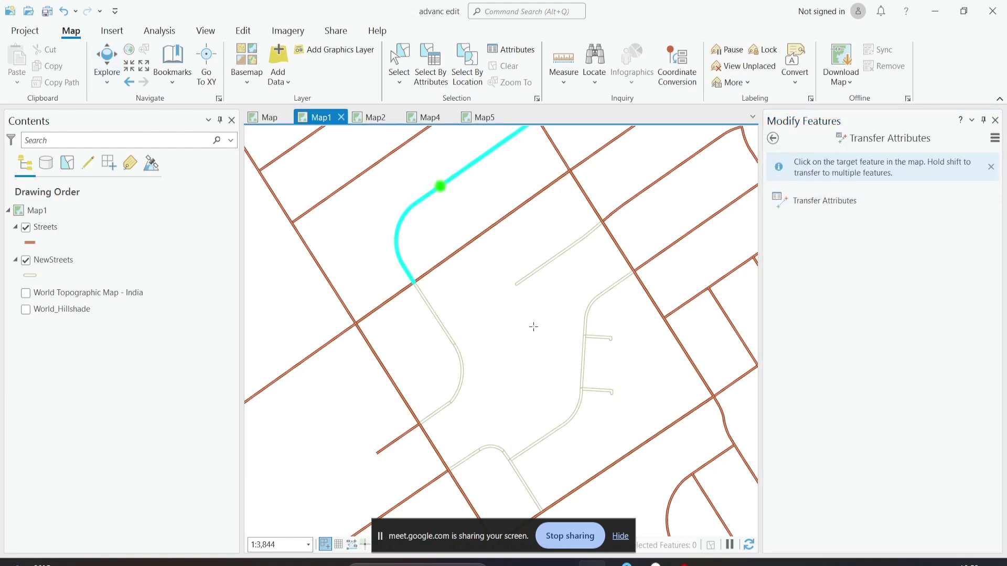
click(602, 345)
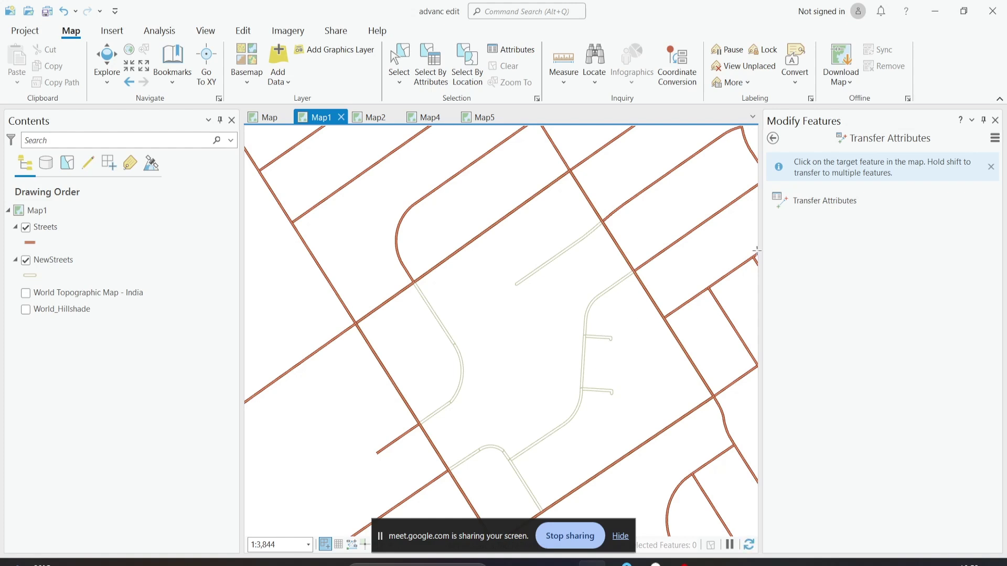
click(432, 312)
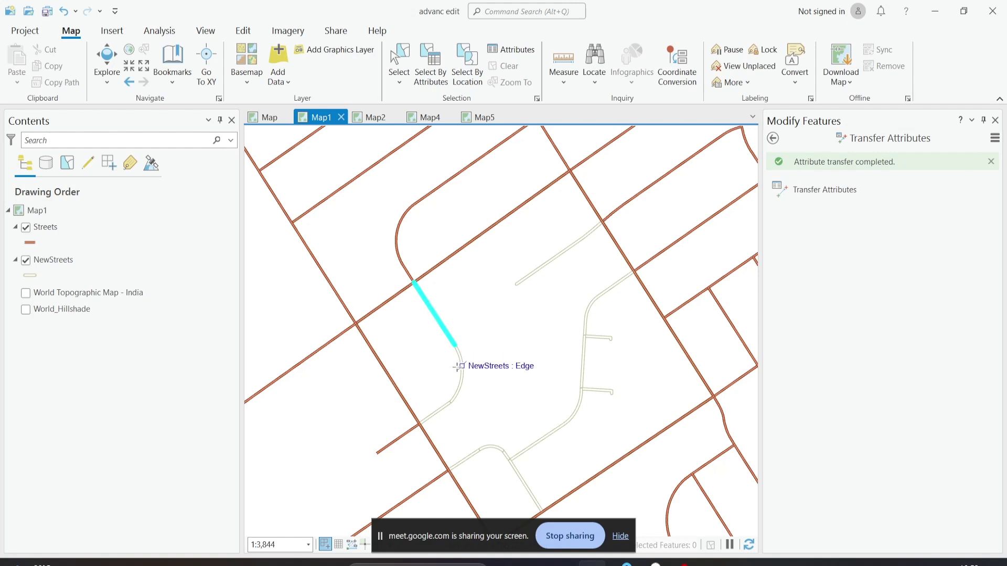
click(461, 372)
click(438, 410)
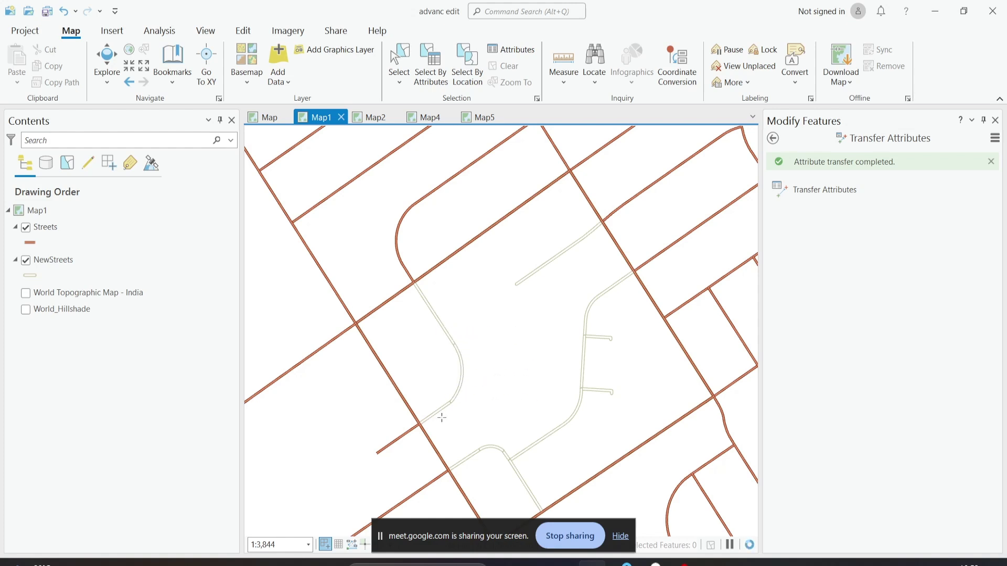
- Check the NAME and Type attributes of each of the three connected NewStreets segments that received the transfer
click(107, 61)
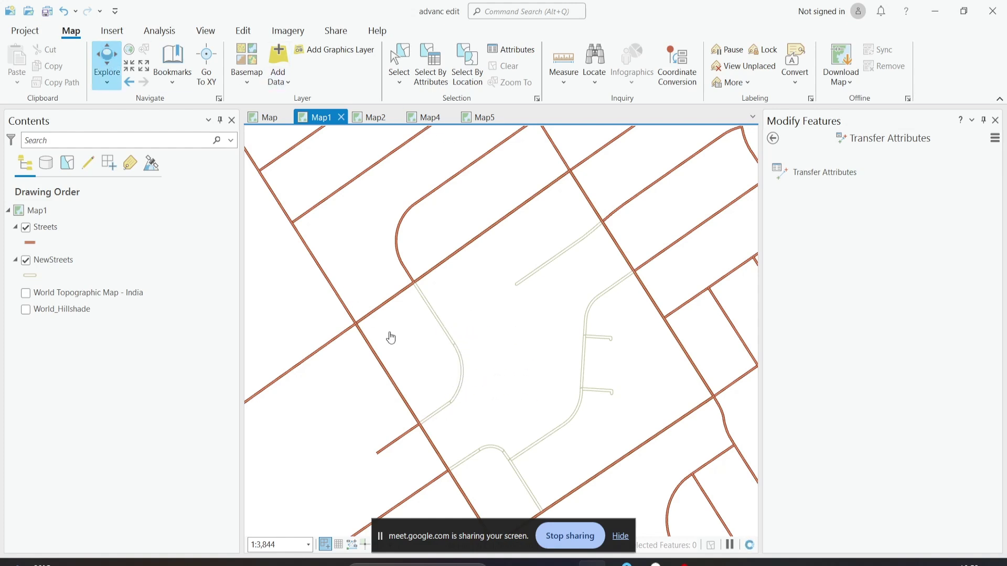
click(458, 357)
drag(656, 287, 657, 306)
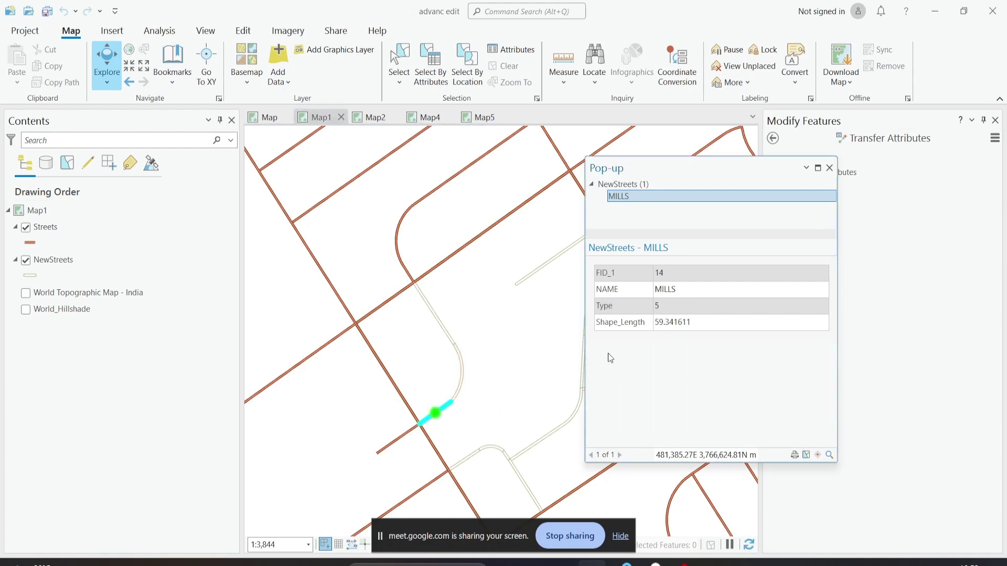
click(830, 168)
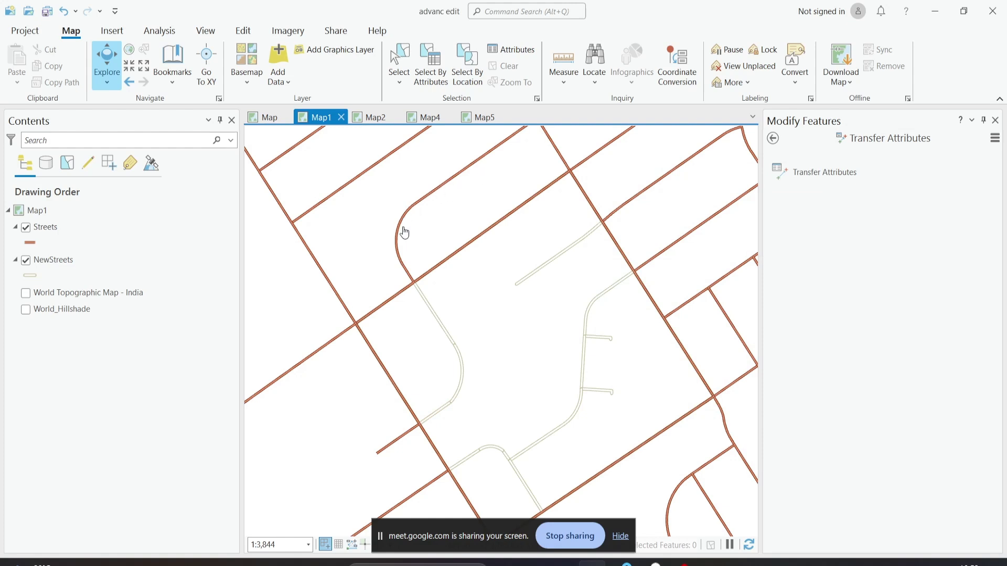
click(431, 308)
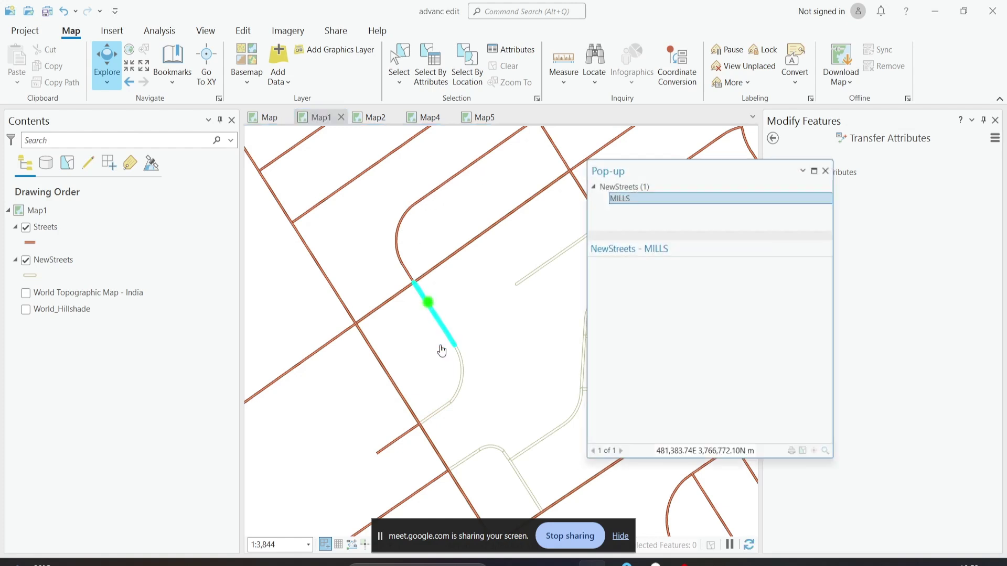
click(829, 169)
click(436, 414)
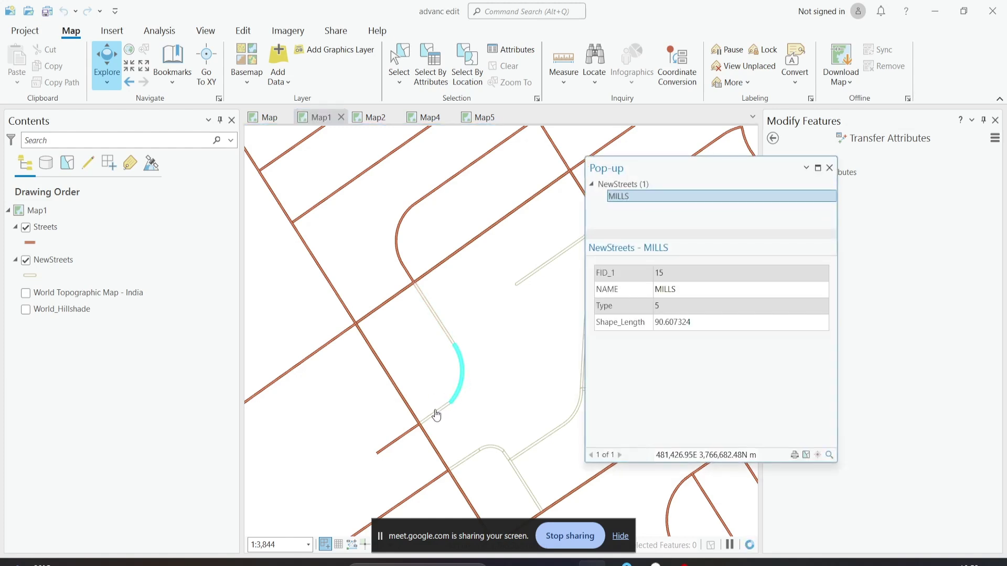
click(829, 169)
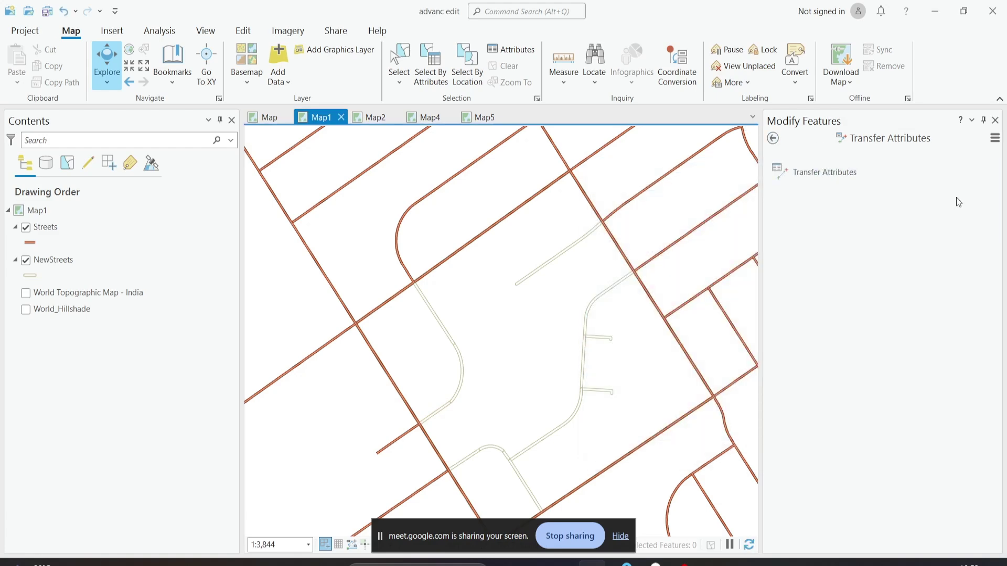
- Leave the Transfer Attributes tool, switch to Map4 and browse the available feature modification tools
click(772, 139)
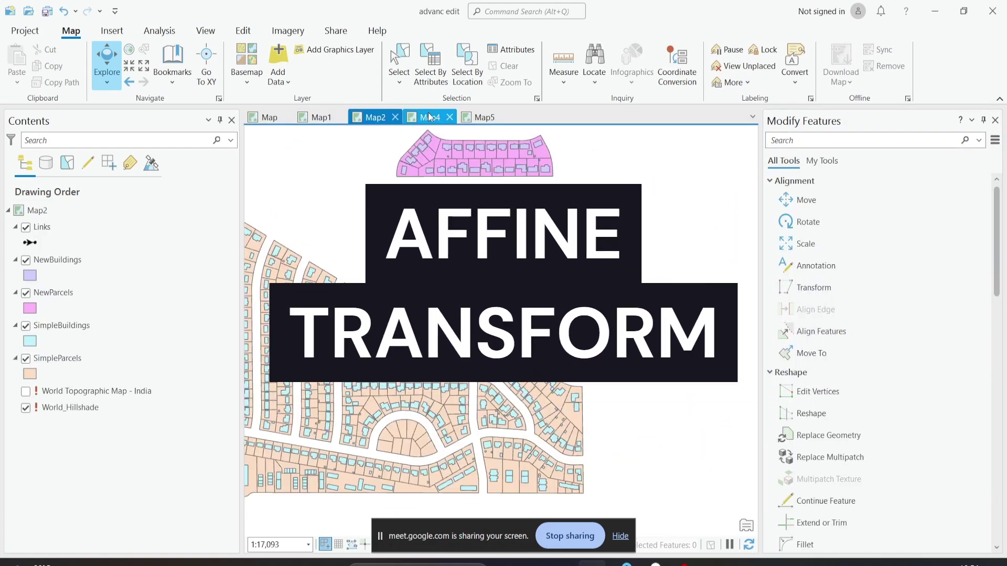
click(430, 116)
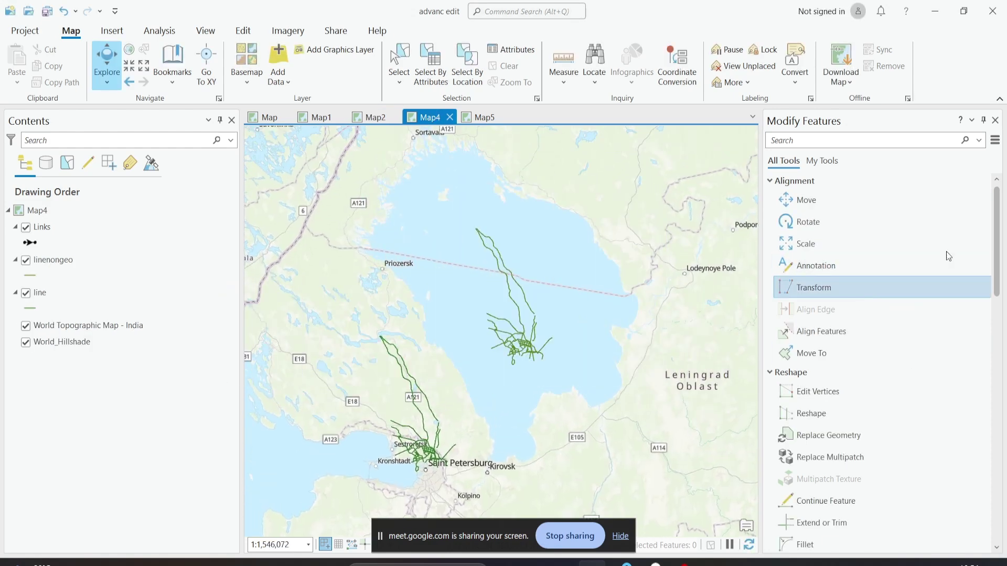
scroll(889, 456, down, 3)
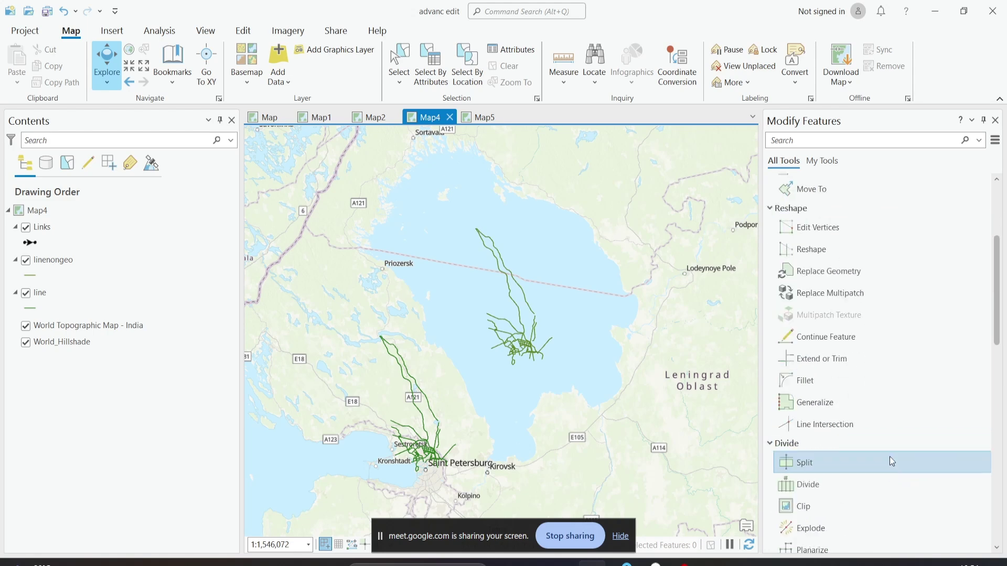
scroll(890, 473, down, 2)
scroll(891, 474, up, 5)
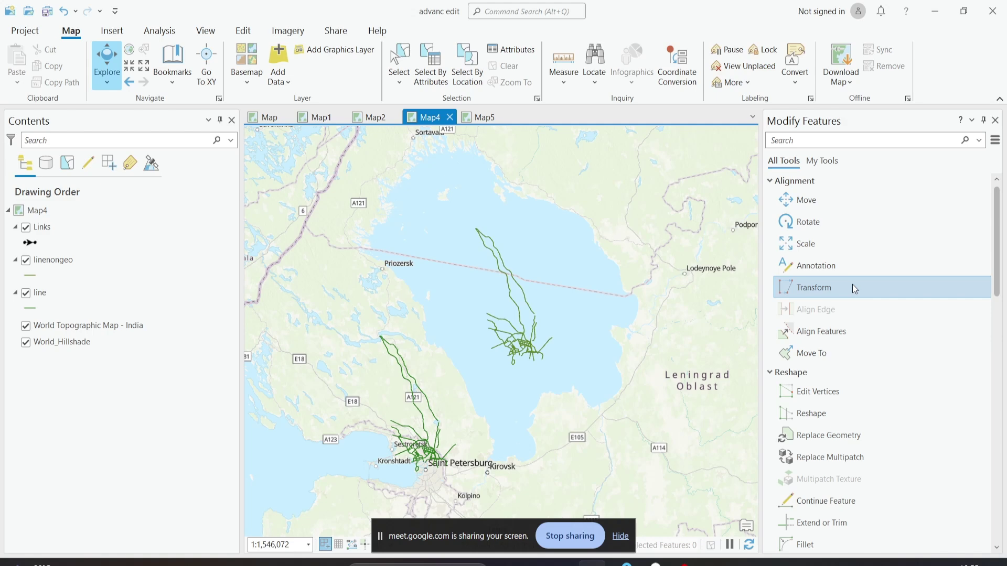
- Remove the Links layer from Map4
click(51, 232)
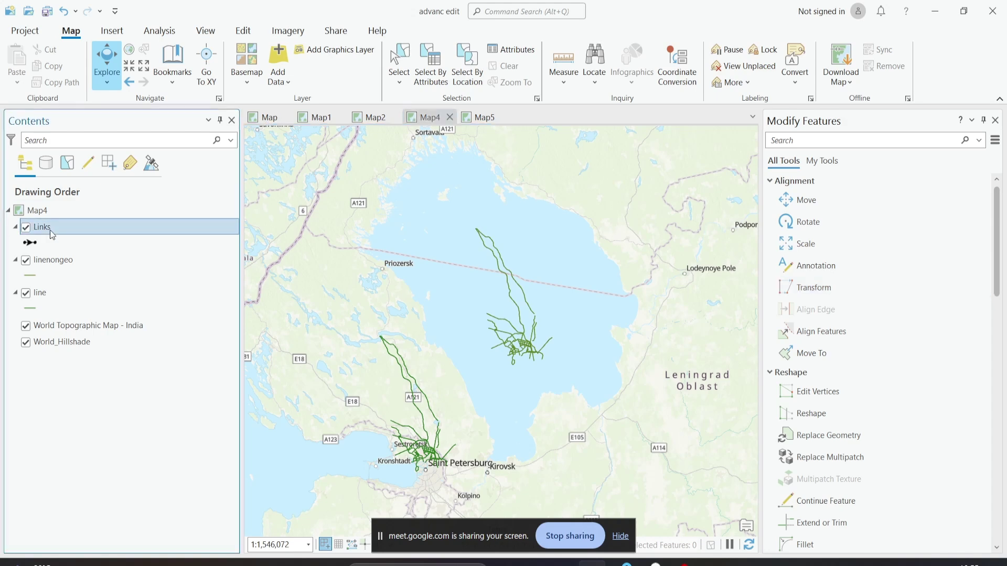
right_click(53, 235)
click(89, 107)
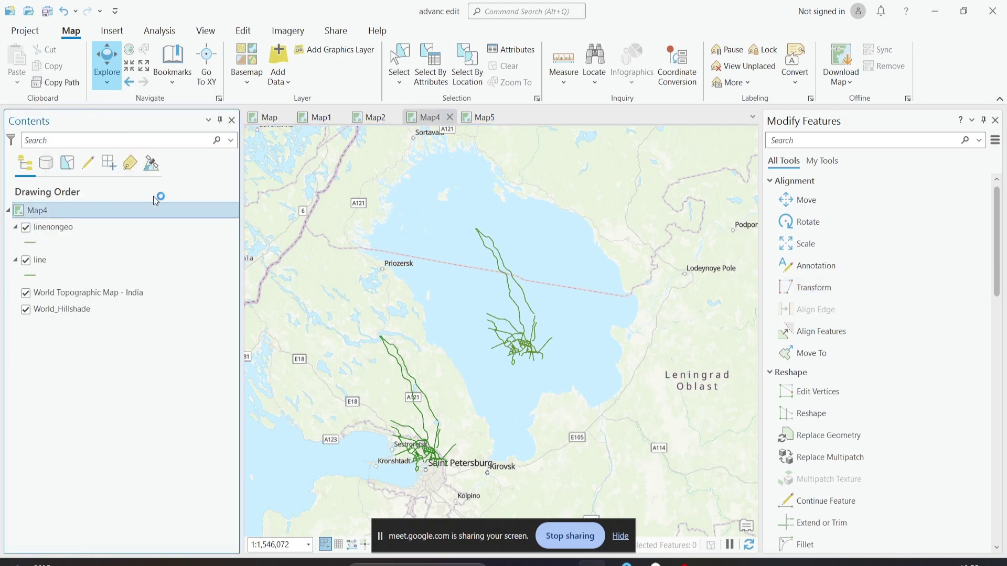
drag(558, 387, 604, 346)
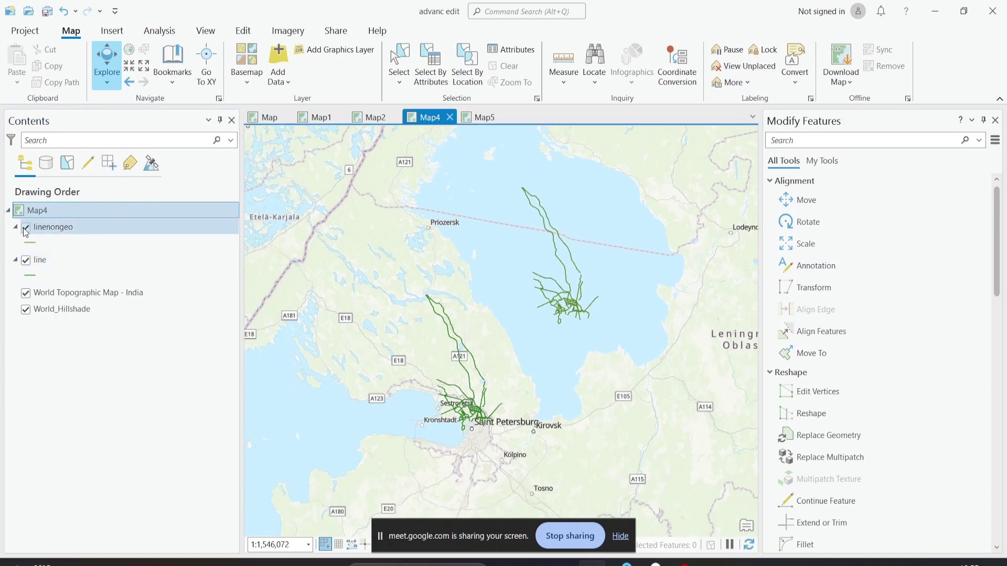
- Isolate the linenongeo and line layers in turn, and examine how the line layer fits the basemap around Saint Petersburg
click(26, 260)
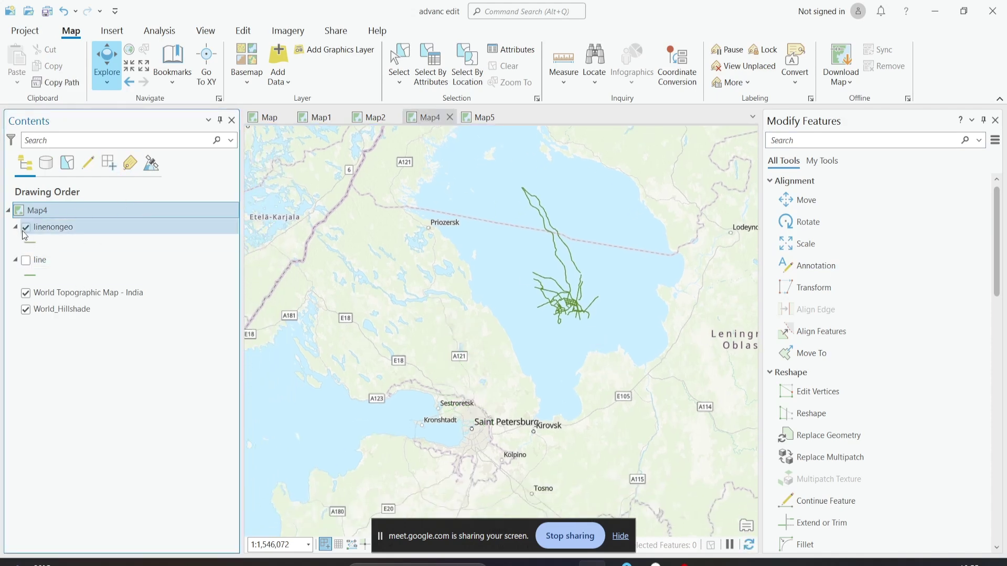
click(26, 228)
click(23, 262)
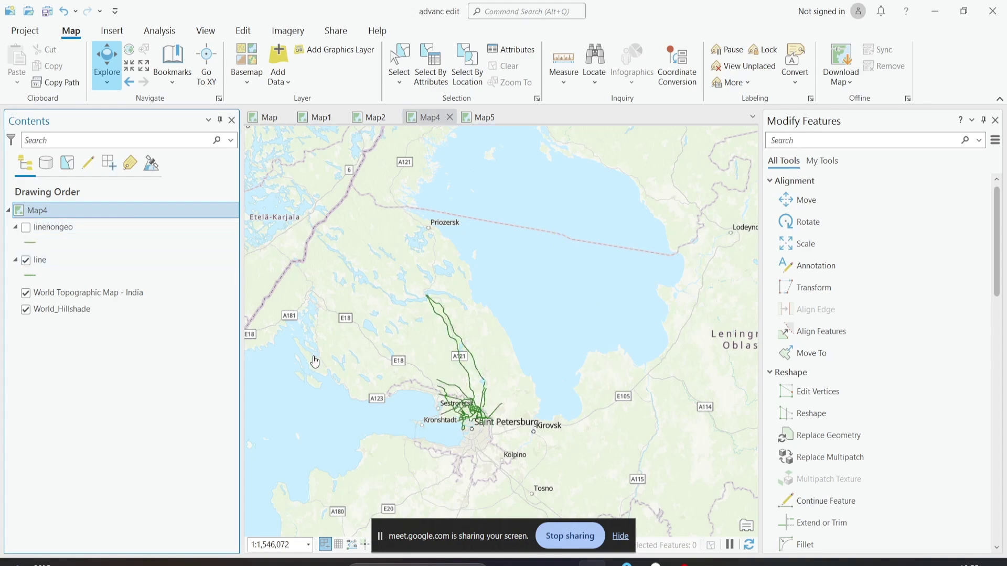
scroll(409, 378, up, 4)
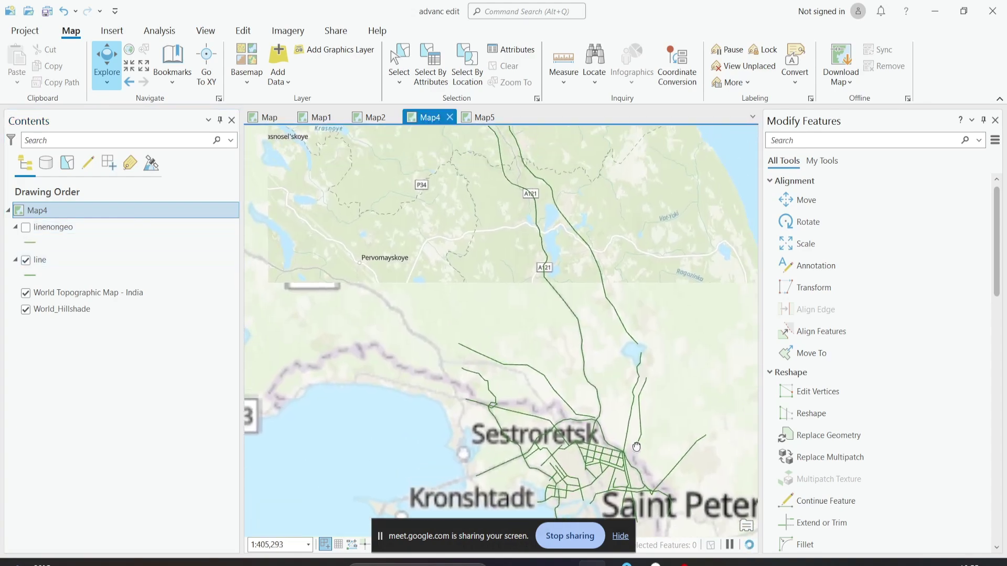
drag(556, 337, 550, 357)
scroll(479, 272, up, 4)
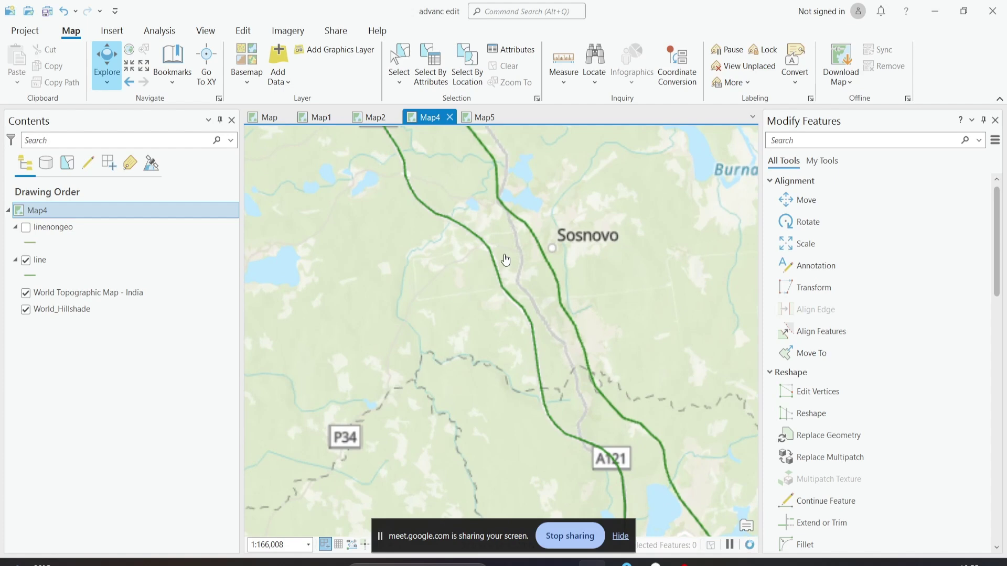
scroll(503, 259, down, 8)
drag(566, 342, 512, 323)
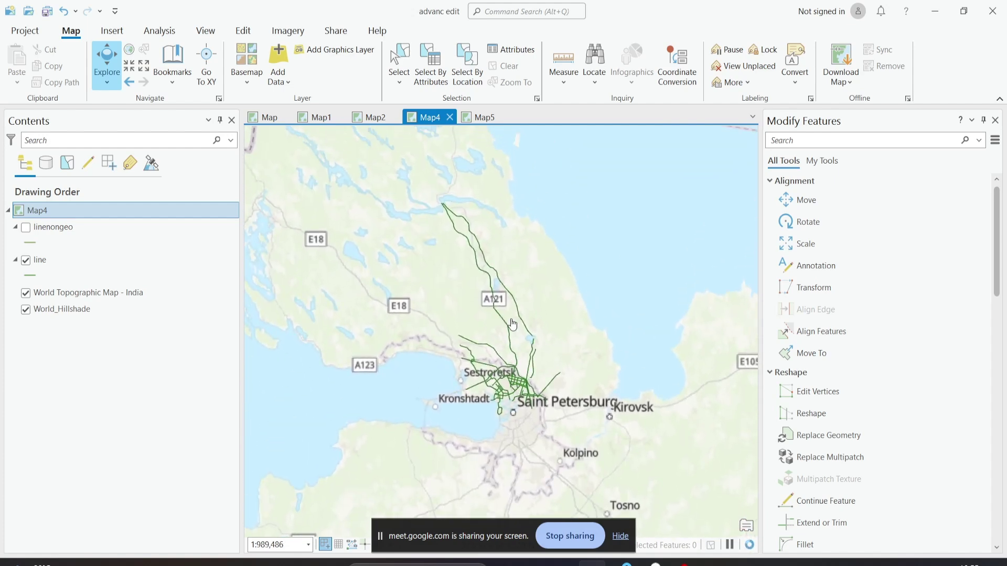
scroll(513, 324, down, 2)
- Show the linenongeo layer again alongside line and examine where its lines lie over the lake
click(27, 229)
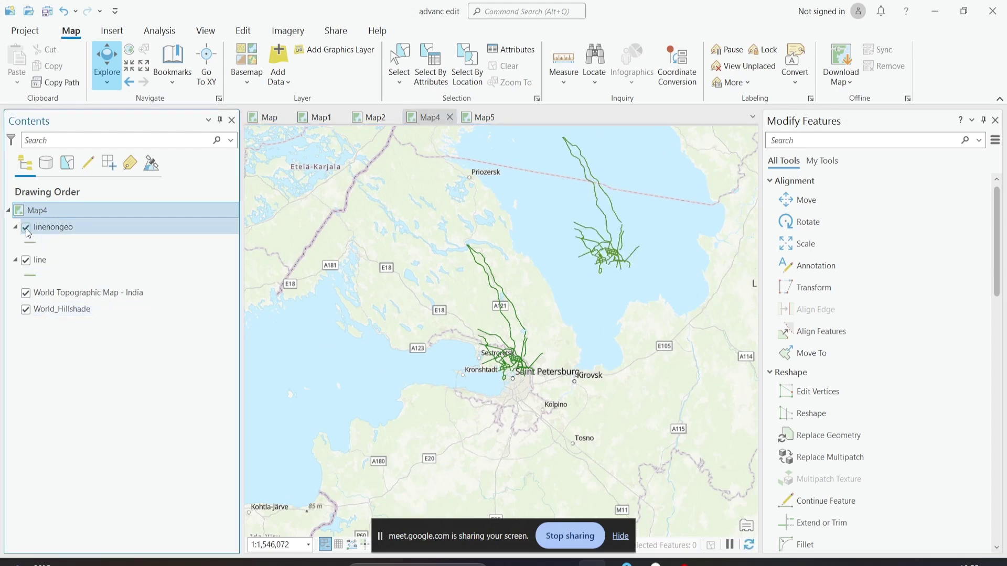
drag(540, 237, 442, 332)
scroll(468, 233, up, 5)
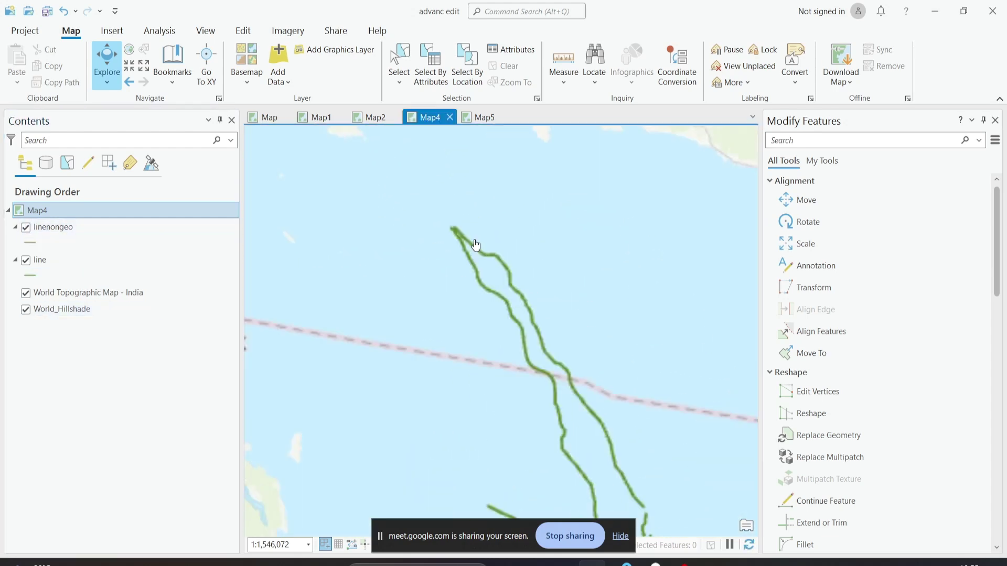
scroll(473, 244, down, 5)
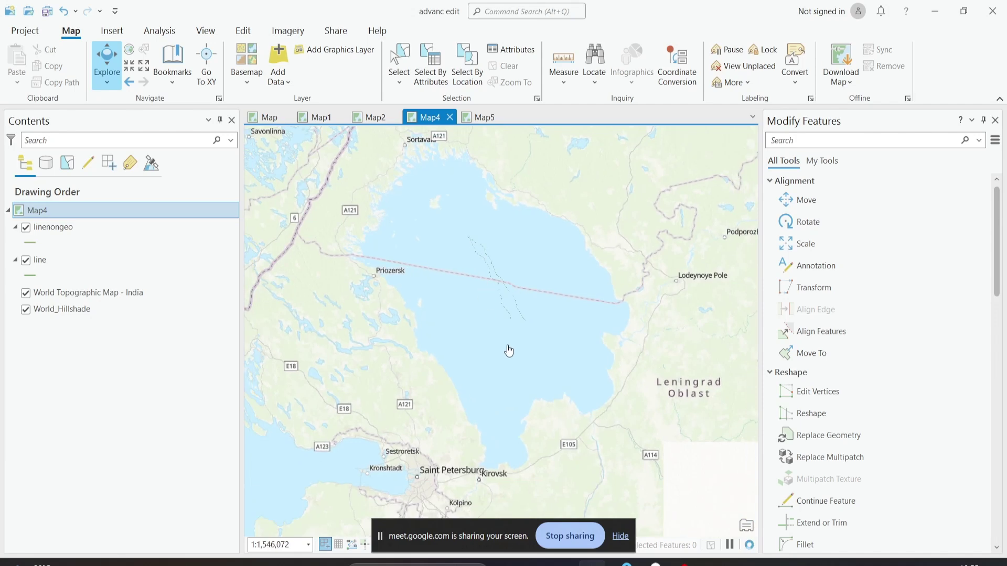
scroll(488, 265, up, 5)
drag(427, 198, 467, 183)
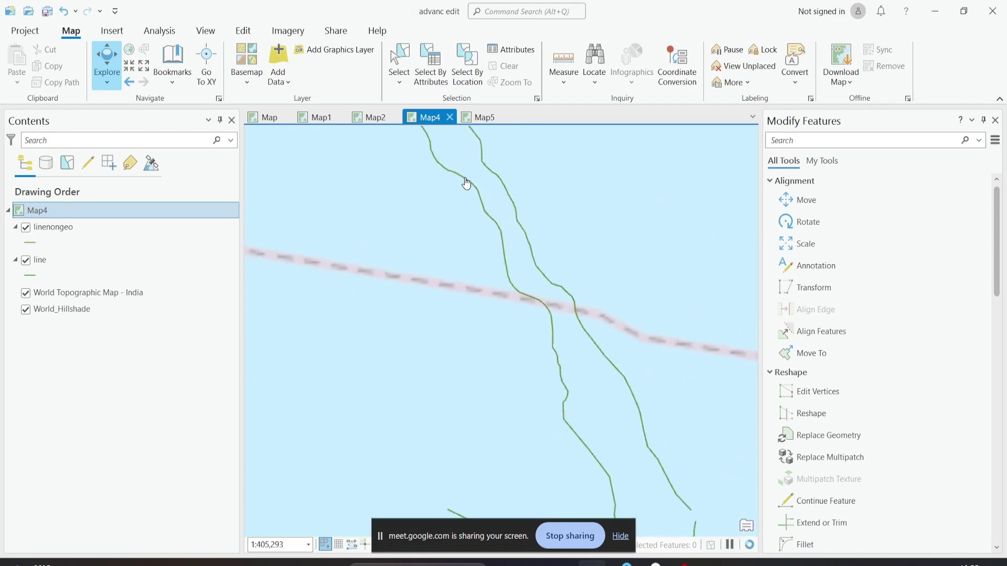
scroll(495, 254, down, 5)
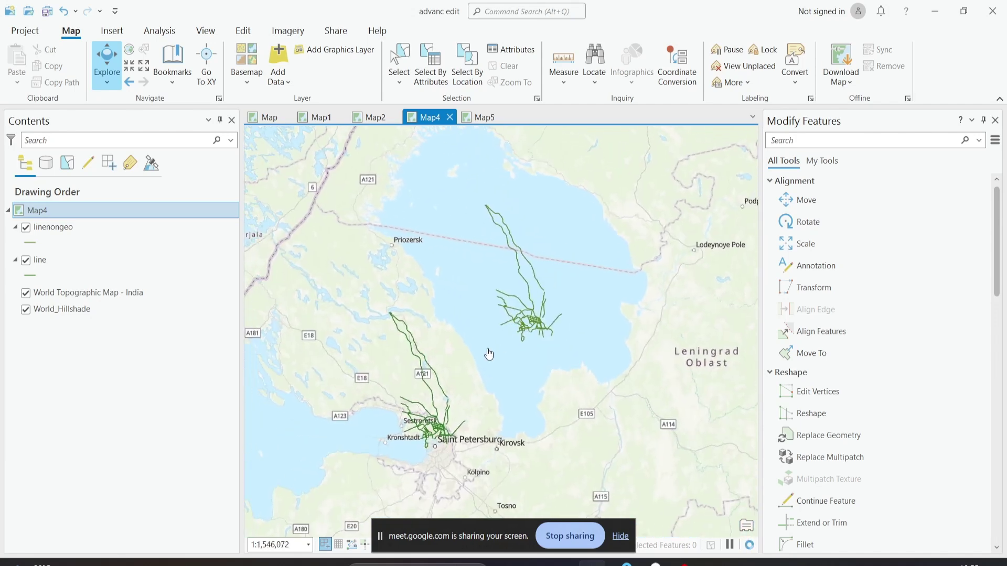
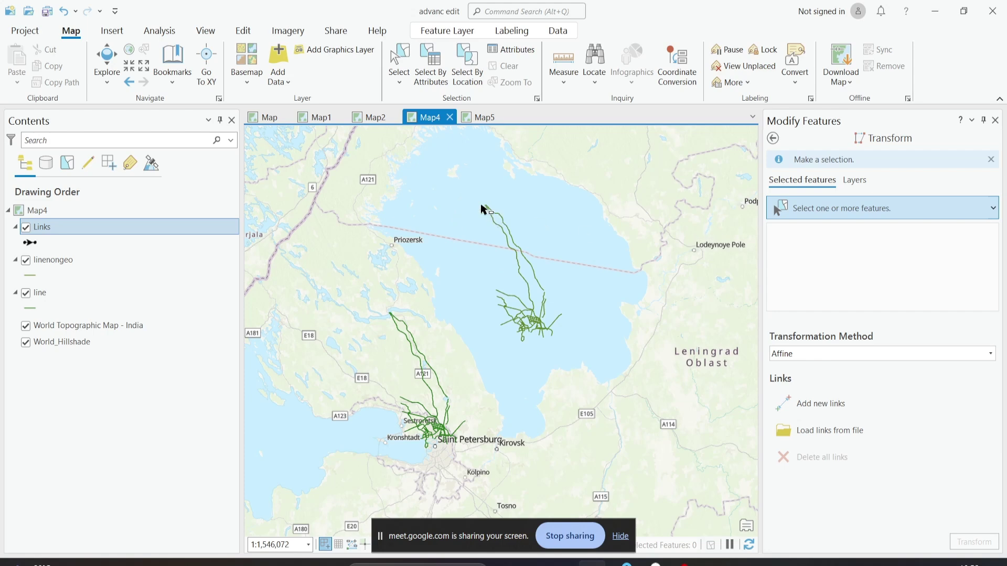
- Select all the linenongeo features over the lake for the Transform tool, clearing the selection once and selecting them again
drag(470, 188, 595, 370)
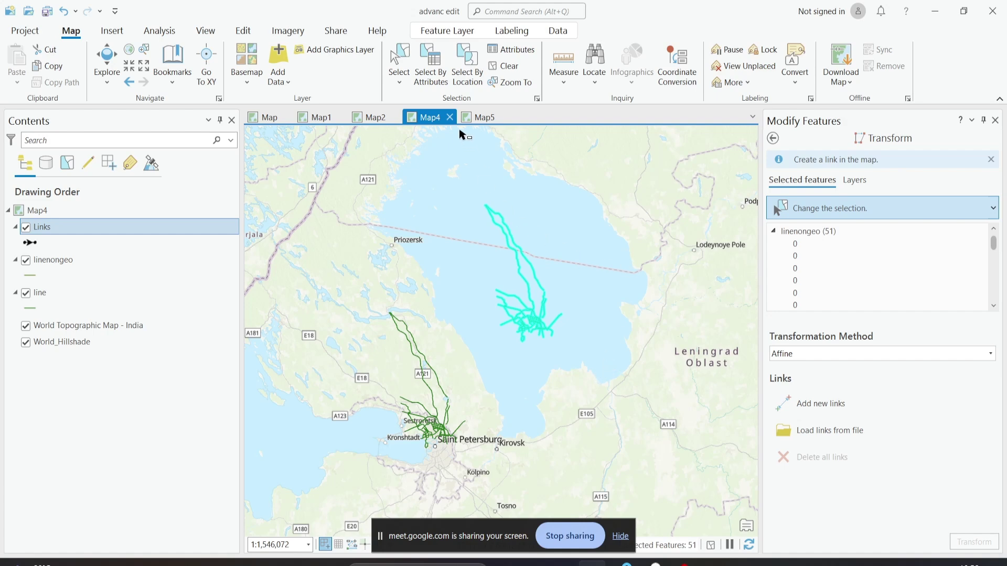
click(503, 67)
drag(458, 193, 600, 361)
- Add a transformation link from the northern endpoint of the linenongeo lines to the matching endpoint of the line layer
click(804, 406)
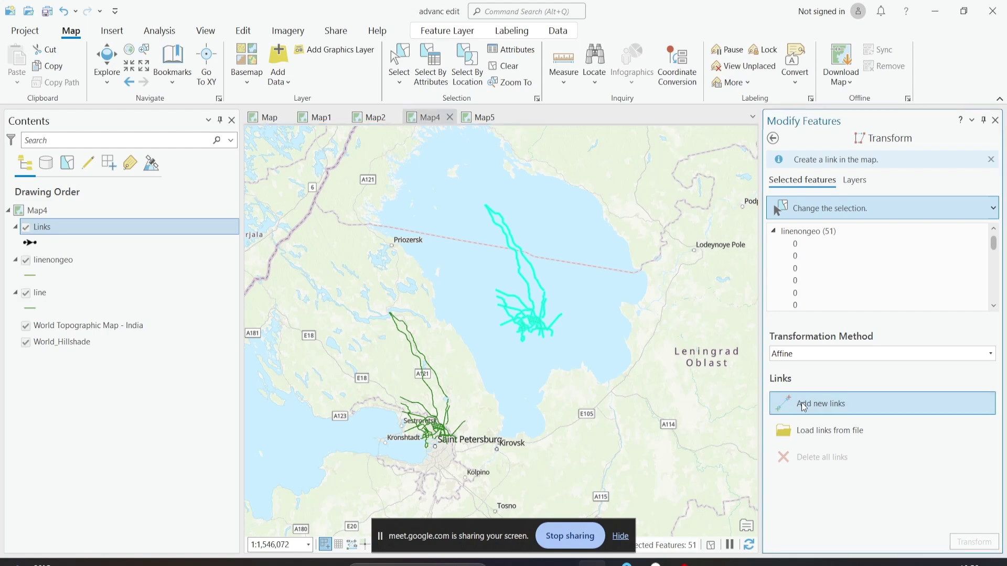
scroll(475, 207, up, 8)
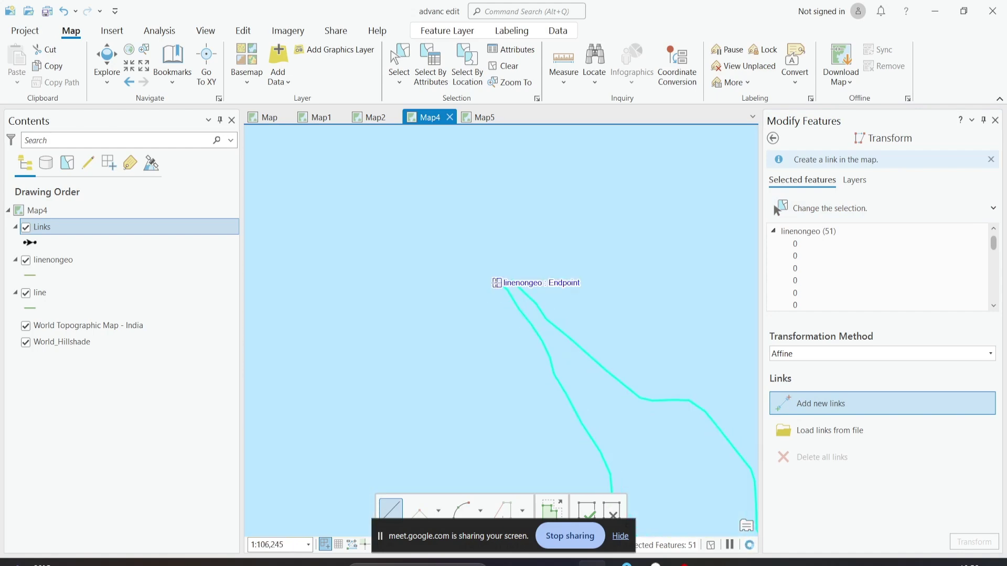
click(497, 282)
scroll(491, 213, down, 4)
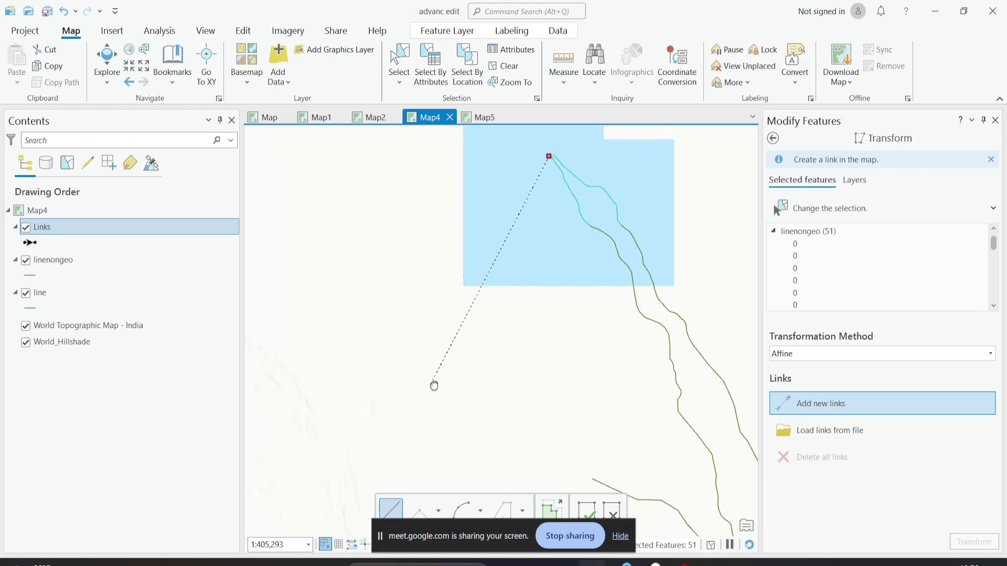
scroll(492, 214, down, 2)
scroll(414, 294, up, 5)
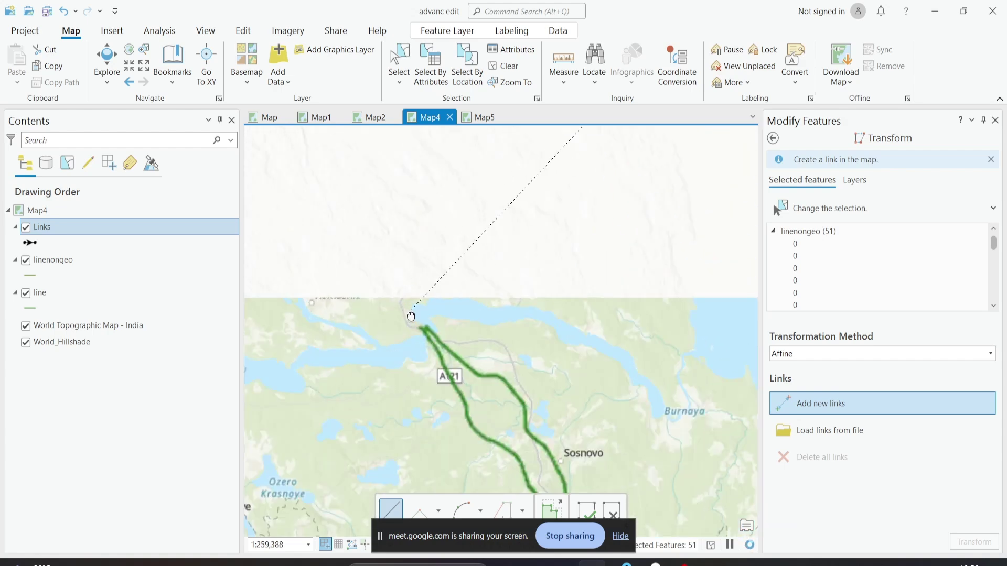
scroll(415, 291, up, 3)
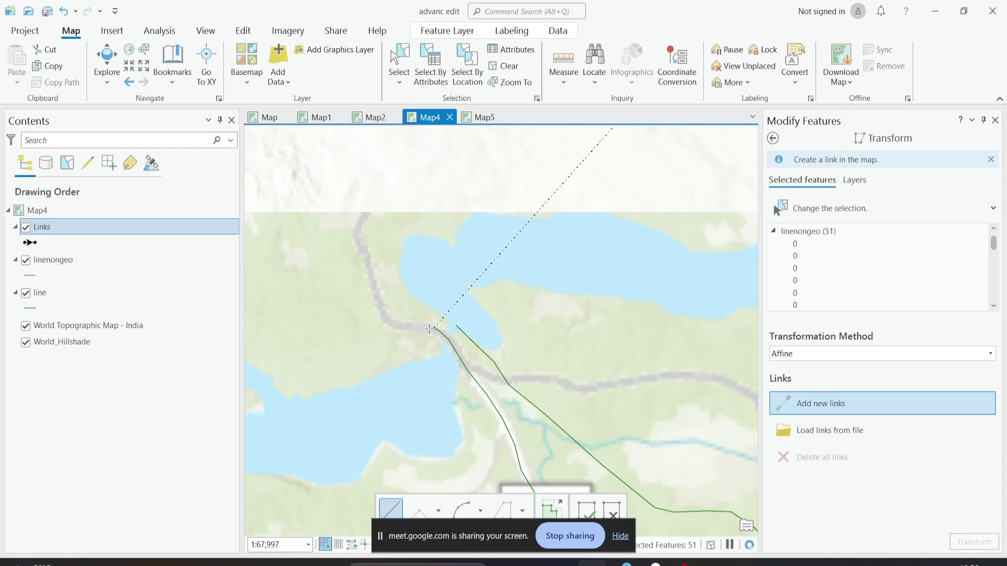
click(432, 329)
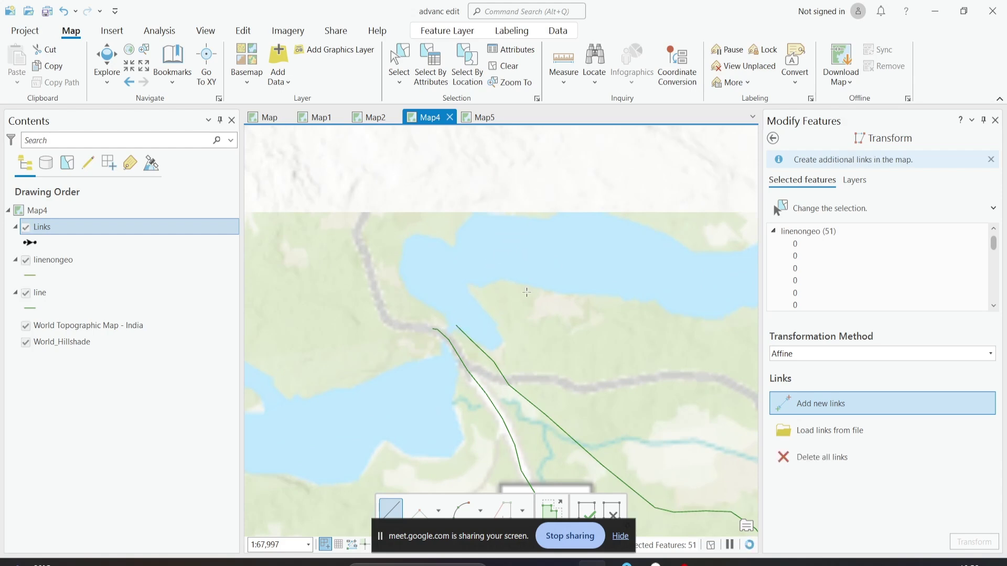
- Add a second transformation link from the other northern endpoint of the linenongeo lines to the matching endpoint of the line layer
scroll(526, 292, down, 6)
scroll(299, 303, down, 4)
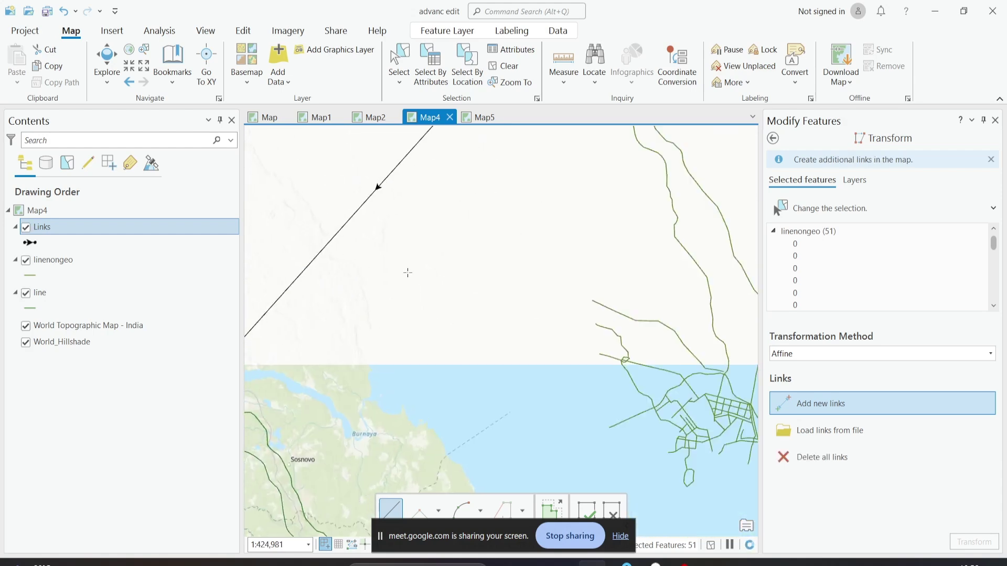
scroll(454, 202, up, 7)
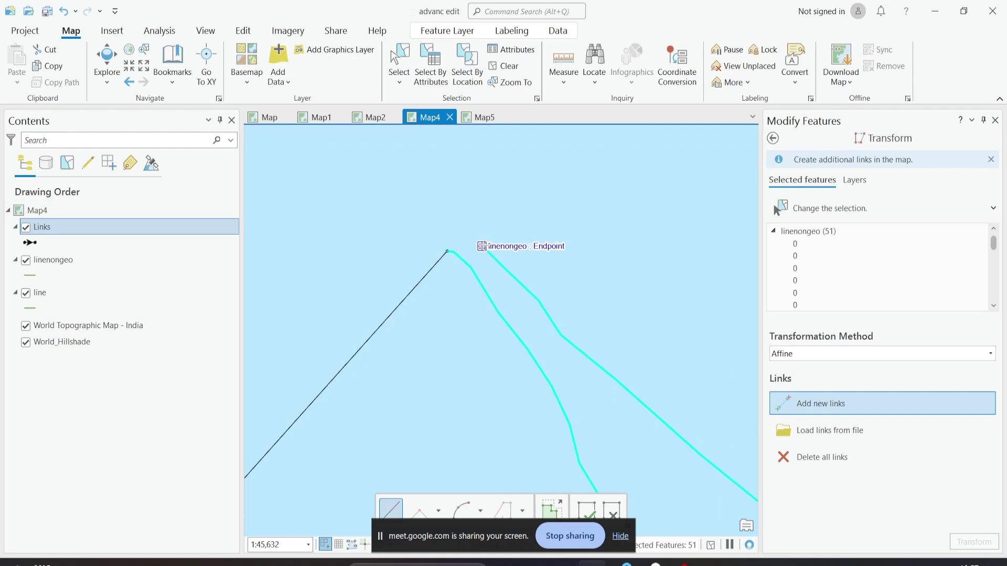
scroll(484, 246, down, 10)
drag(404, 318, 448, 290)
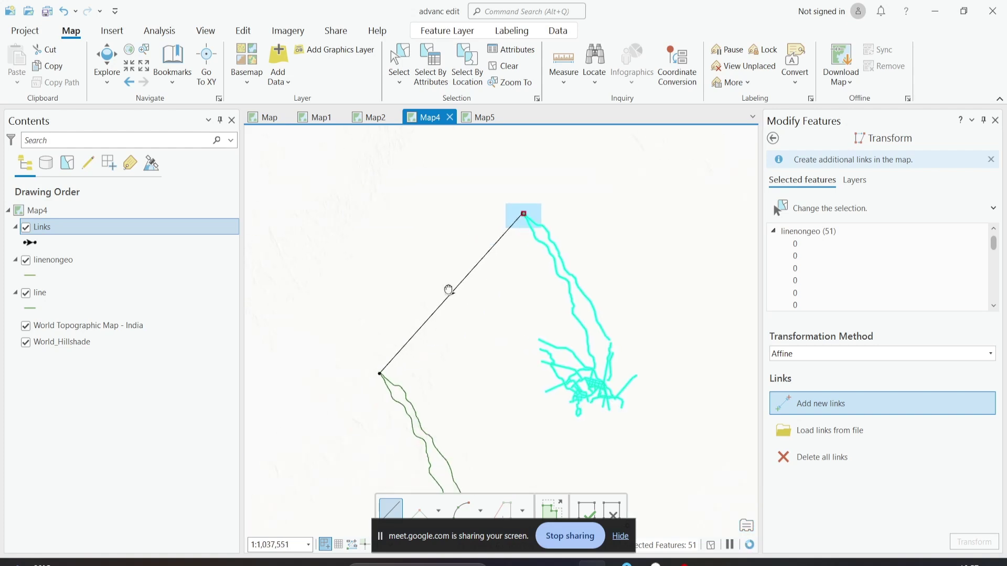
scroll(383, 367, up, 8)
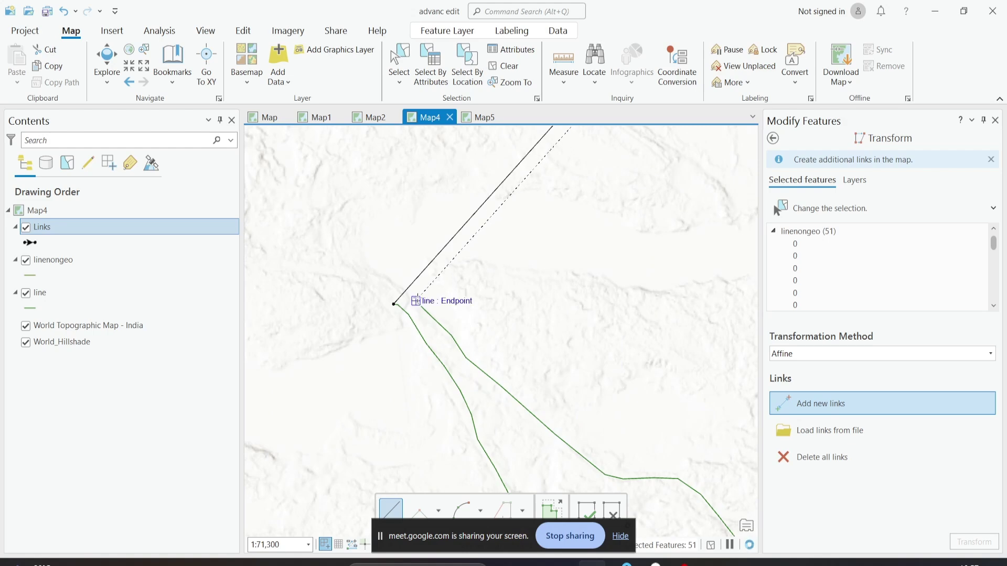
click(416, 300)
- Add a third link from the easternmost linenongeo endpoint to the matching easternmost endpoint of the line layer
scroll(472, 294, down, 9)
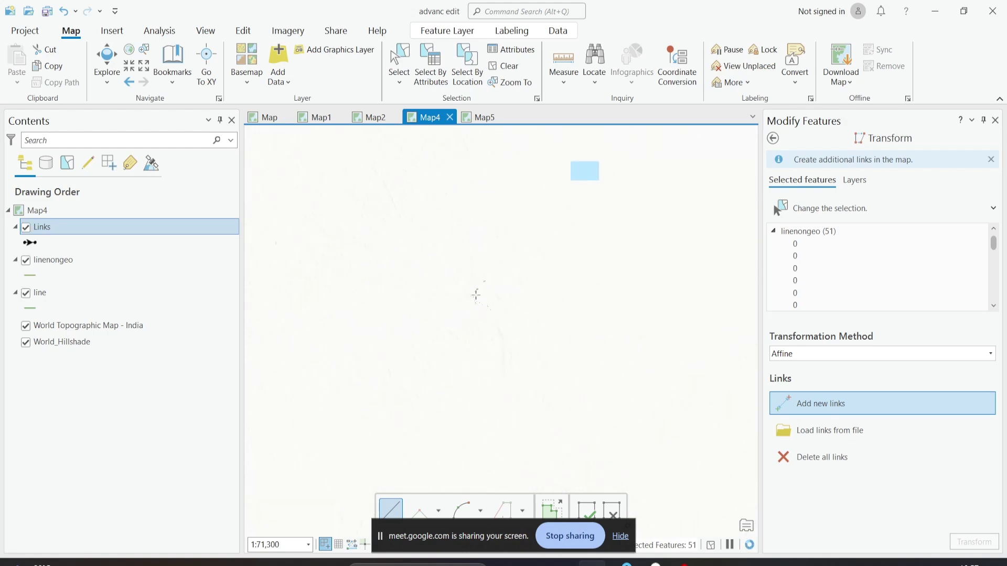
scroll(561, 315, up, 5)
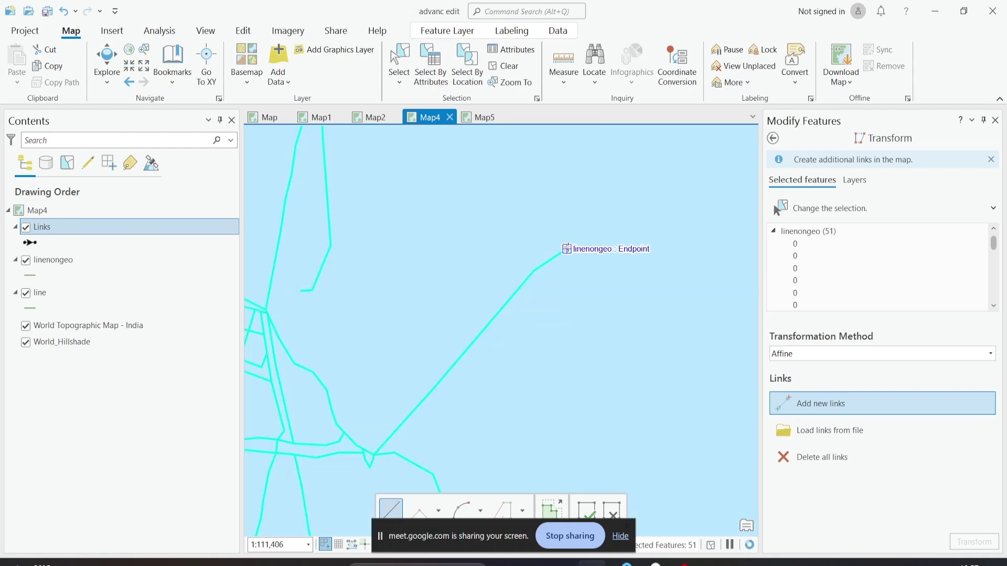
scroll(534, 294, down, 3)
click(541, 286)
scroll(525, 299, up, 5)
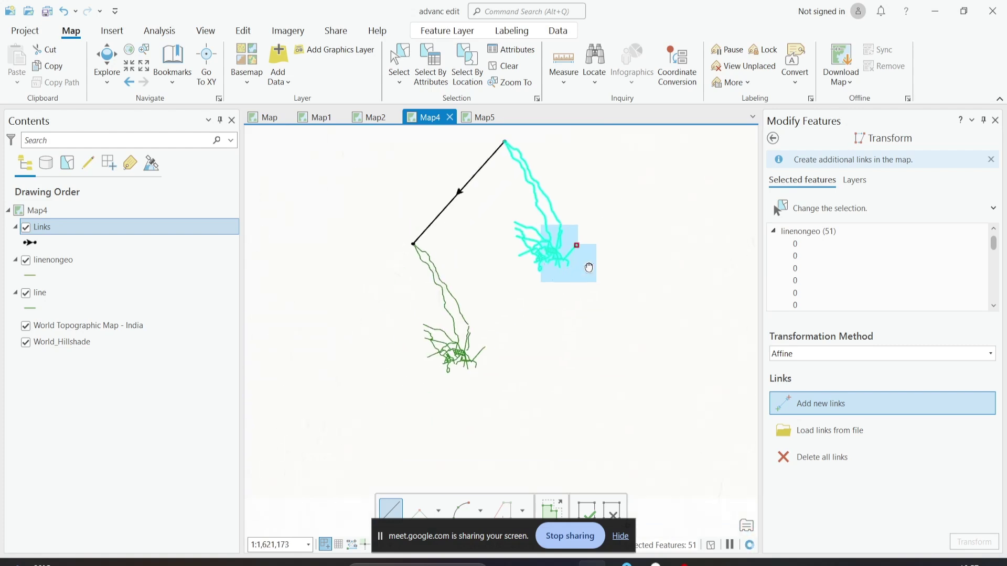
scroll(495, 315, up, 3)
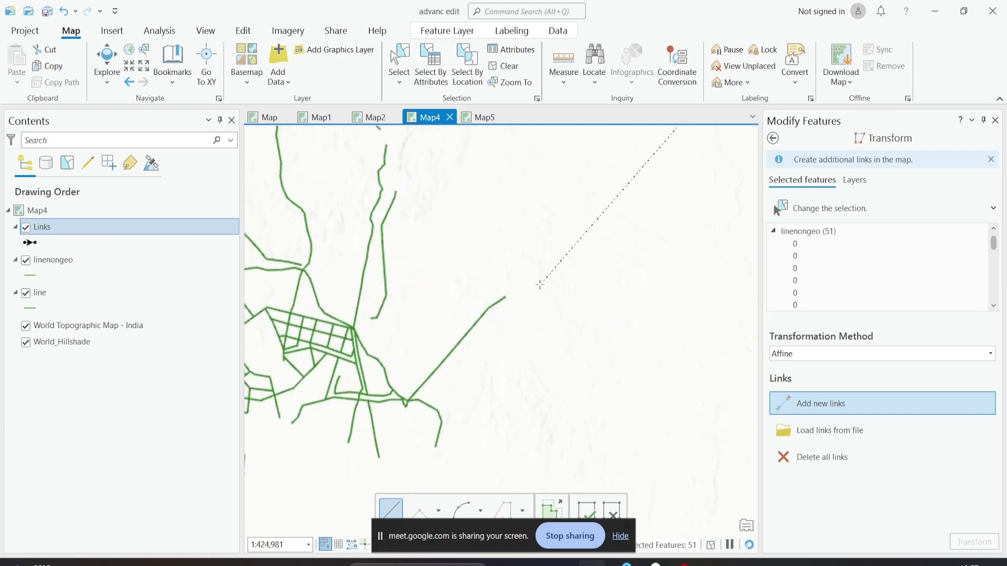
click(506, 296)
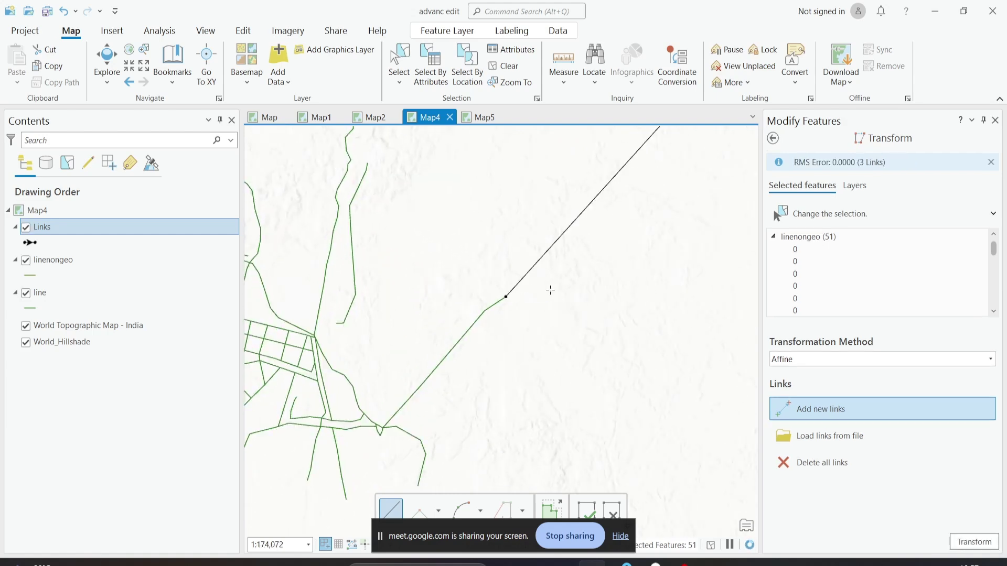
- Add a fourth link from the western linenongeo endpoint beside the street network to the matching endpoint of the line layer
scroll(524, 292, down, 3)
scroll(556, 278, up, 4)
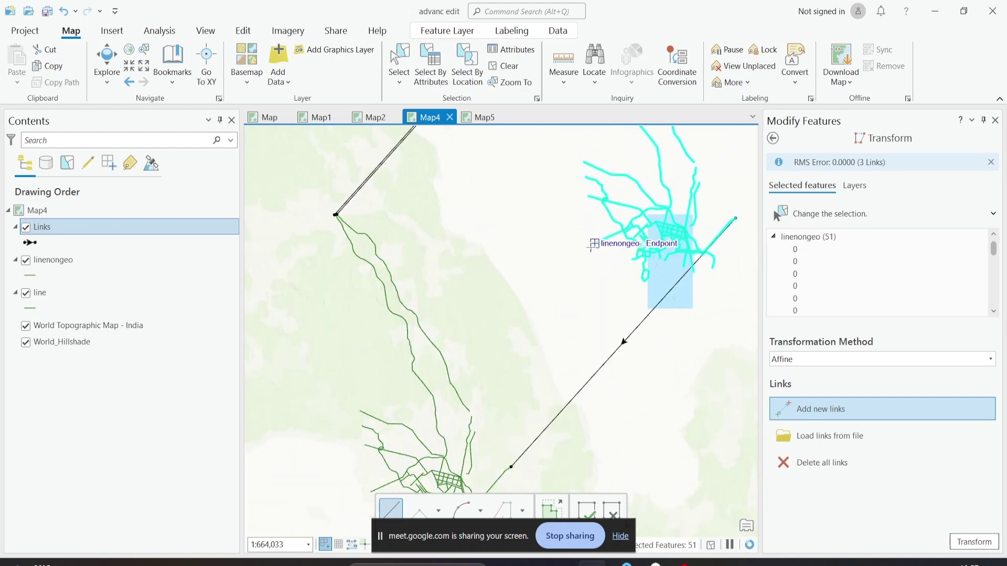
scroll(591, 245, up, 6)
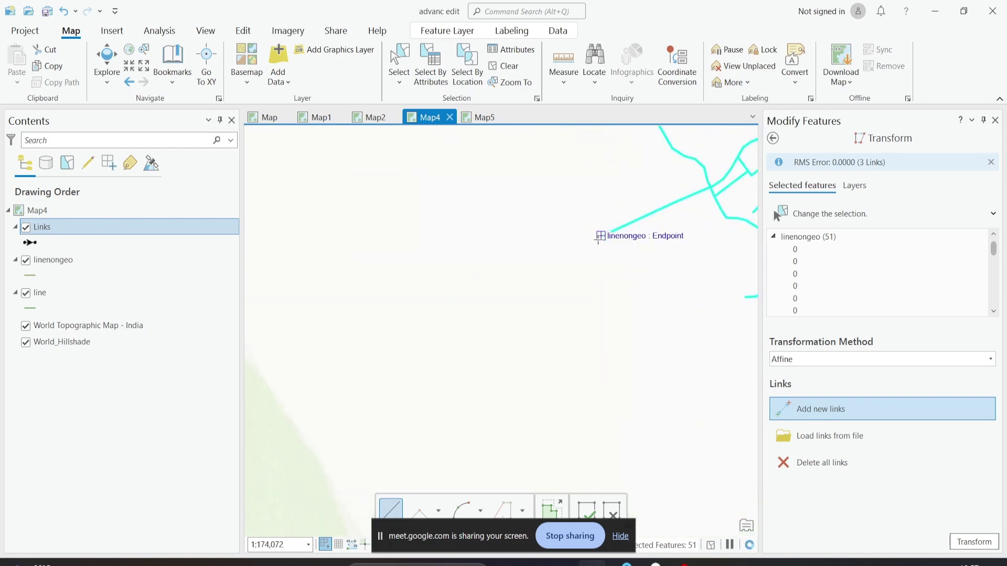
scroll(582, 253, down, 6)
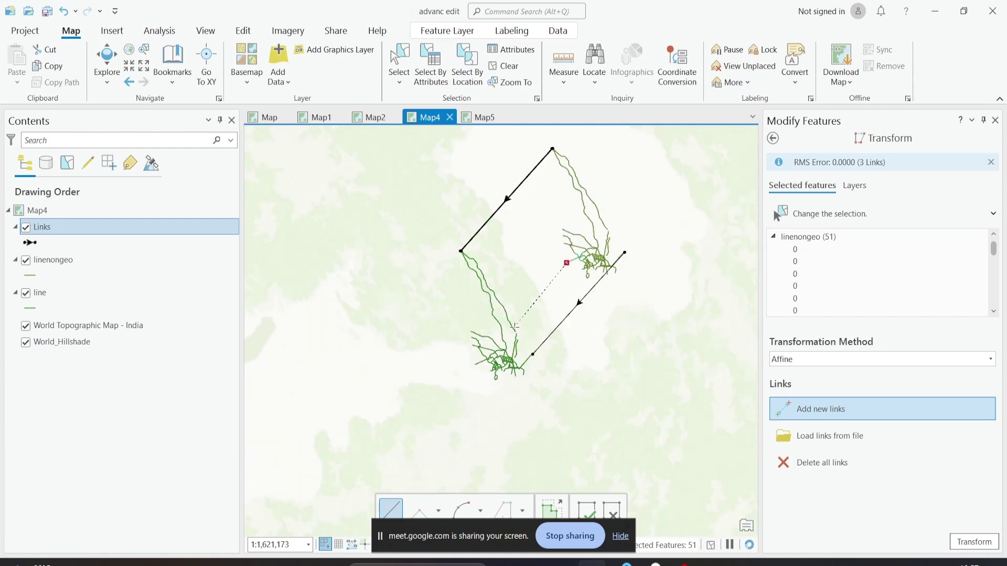
scroll(534, 282, up, 5)
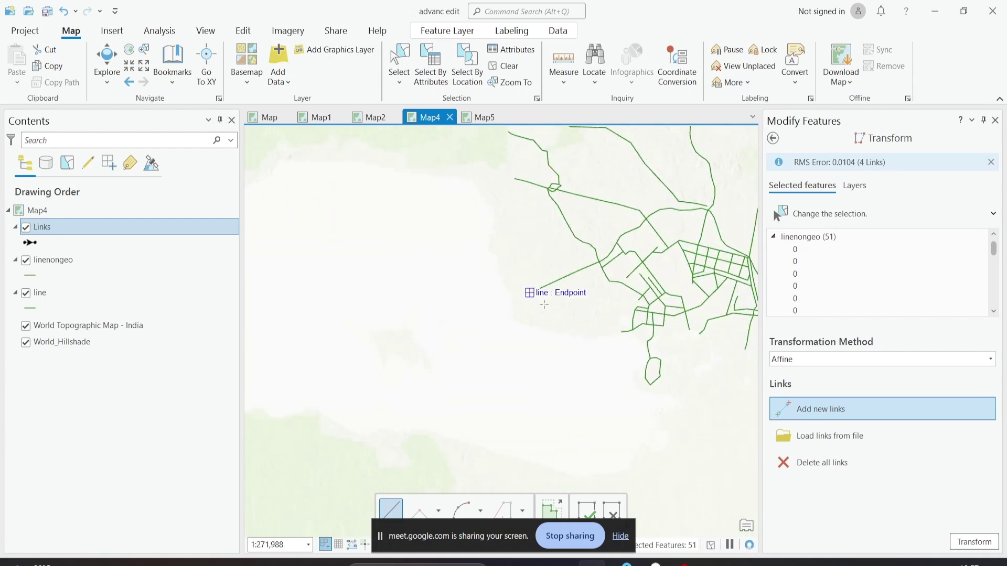
click(530, 294)
scroll(598, 346, down, 5)
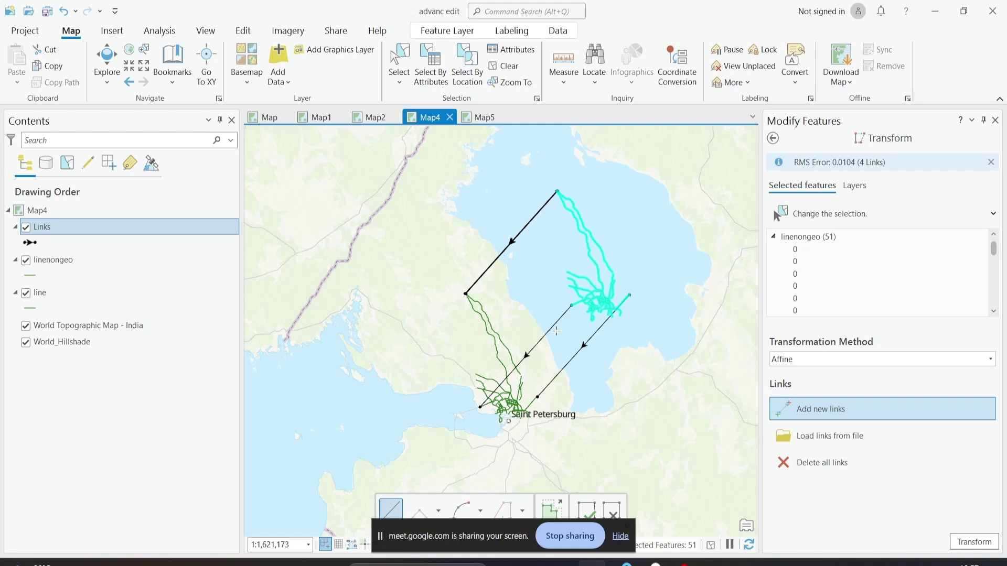
- Apply the Affine transformation to the selected linenongeo features and examine their new position around Saint Petersburg
click(961, 547)
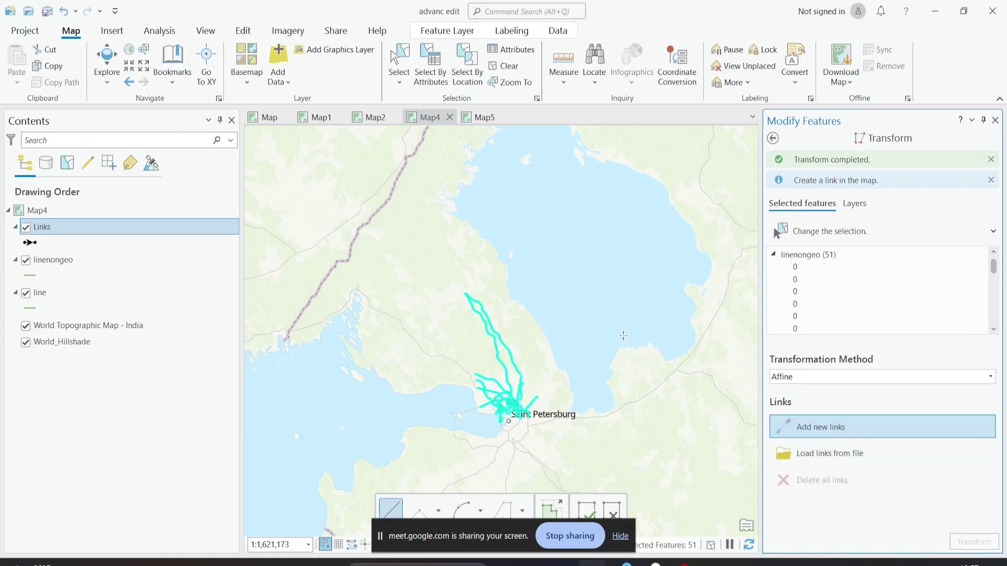
drag(623, 335, 583, 205)
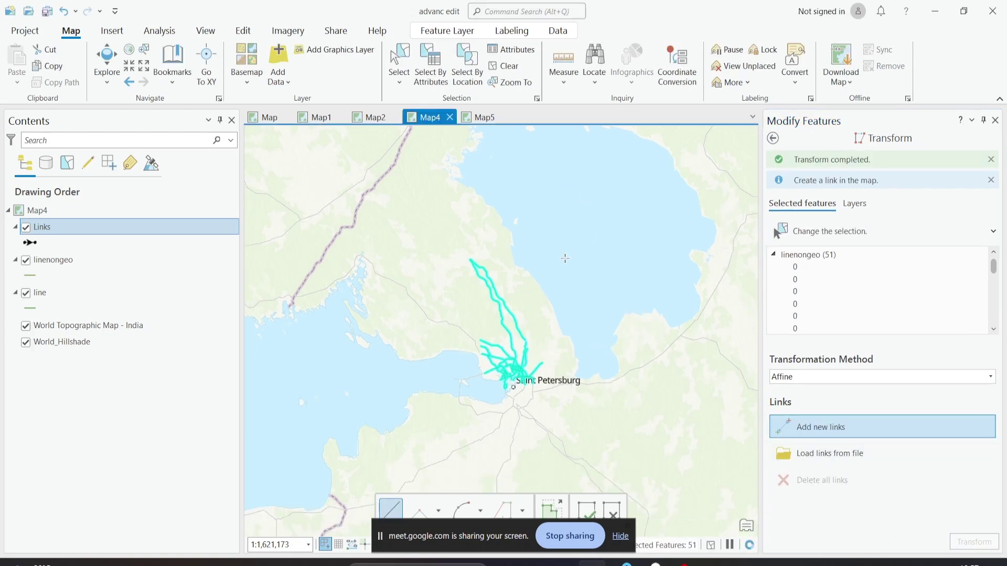
drag(565, 258, 567, 145)
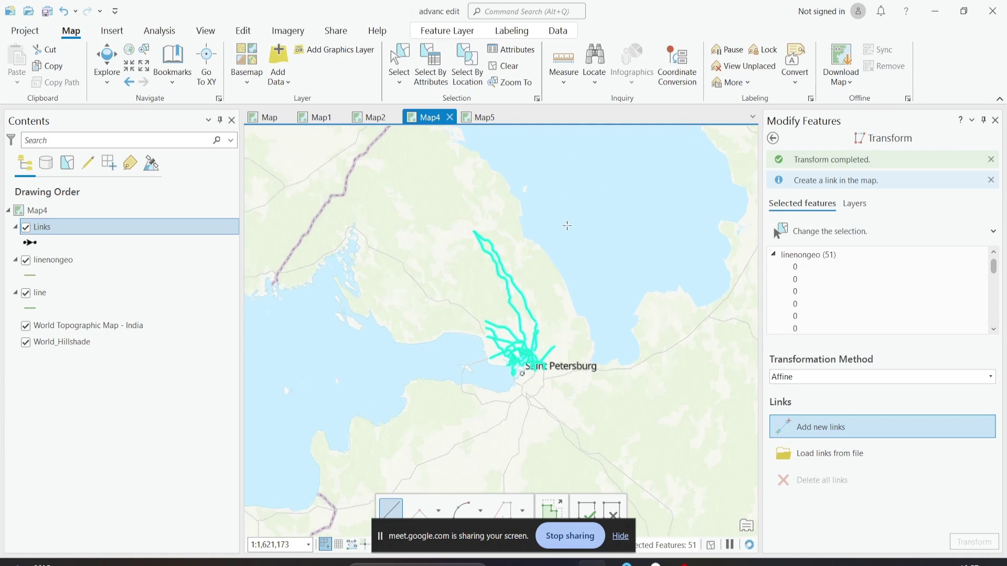
scroll(508, 360, up, 3)
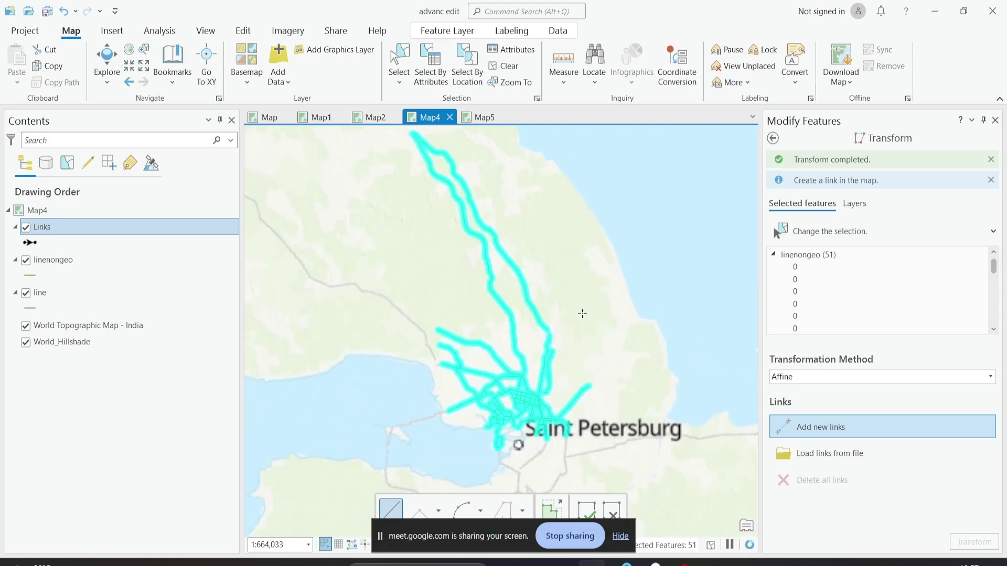
scroll(518, 448, up, 2)
scroll(492, 417, down, 2)
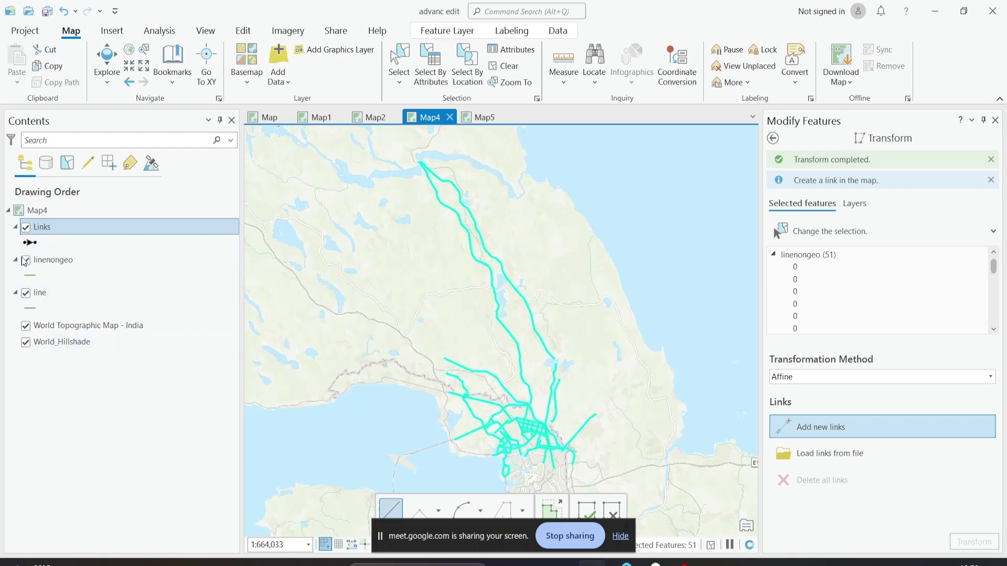
- Hide the line layer and clear the selection to examine the transformed linenongeo lines against the basemap
click(27, 293)
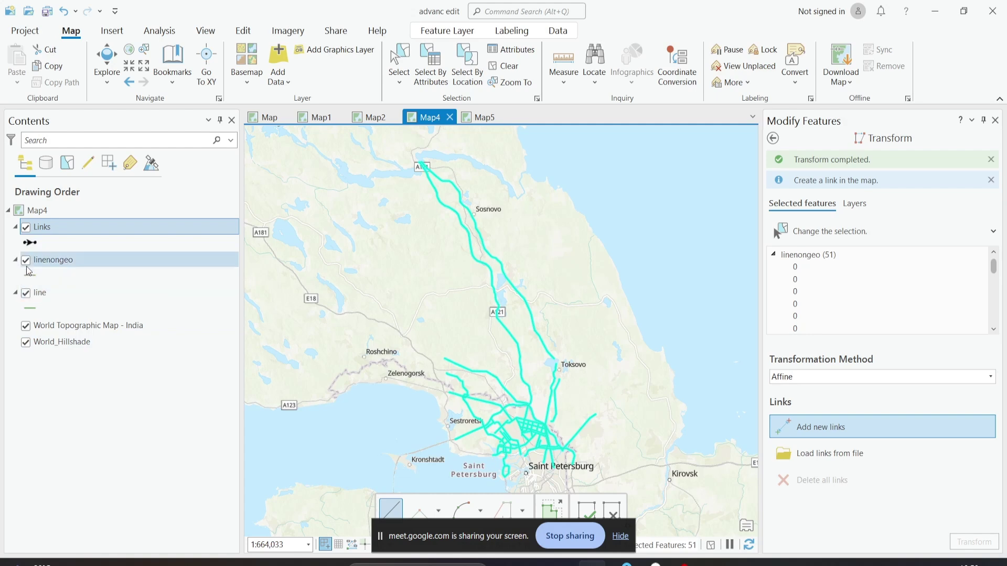
click(26, 293)
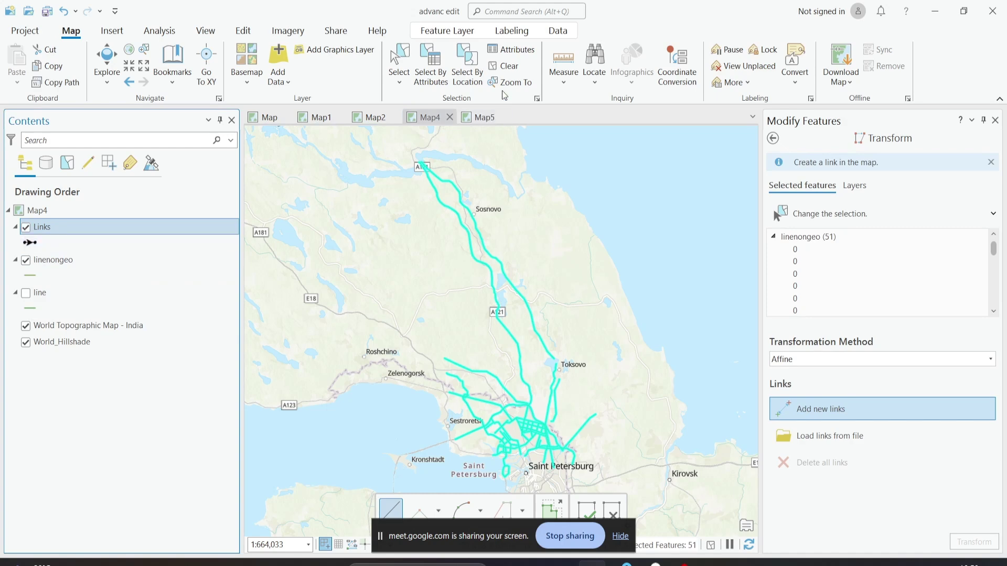
click(505, 67)
drag(441, 367, 510, 294)
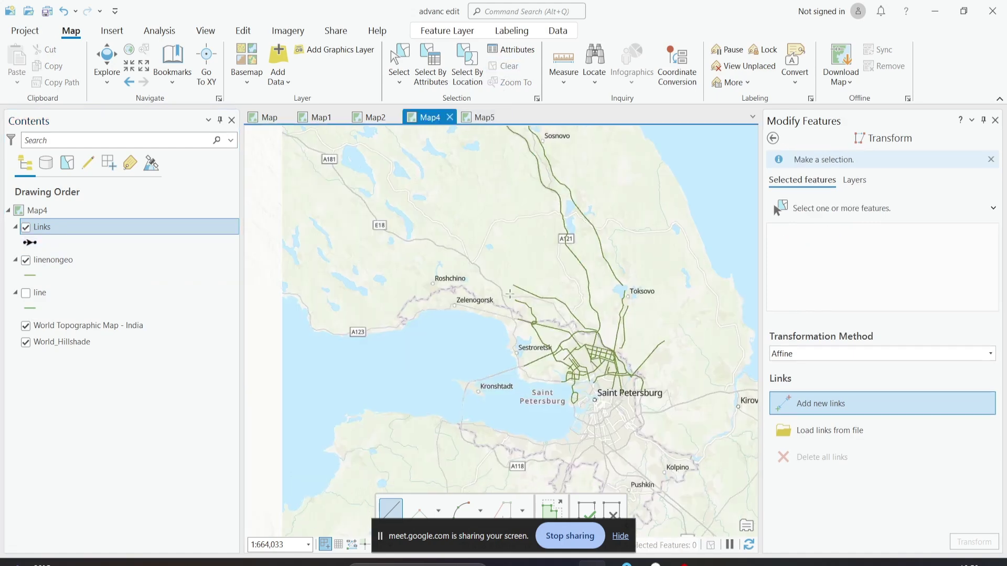
- Discard all edits so the linenongeo lines return over the lake, and turn the line layer back on
click(243, 32)
click(71, 32)
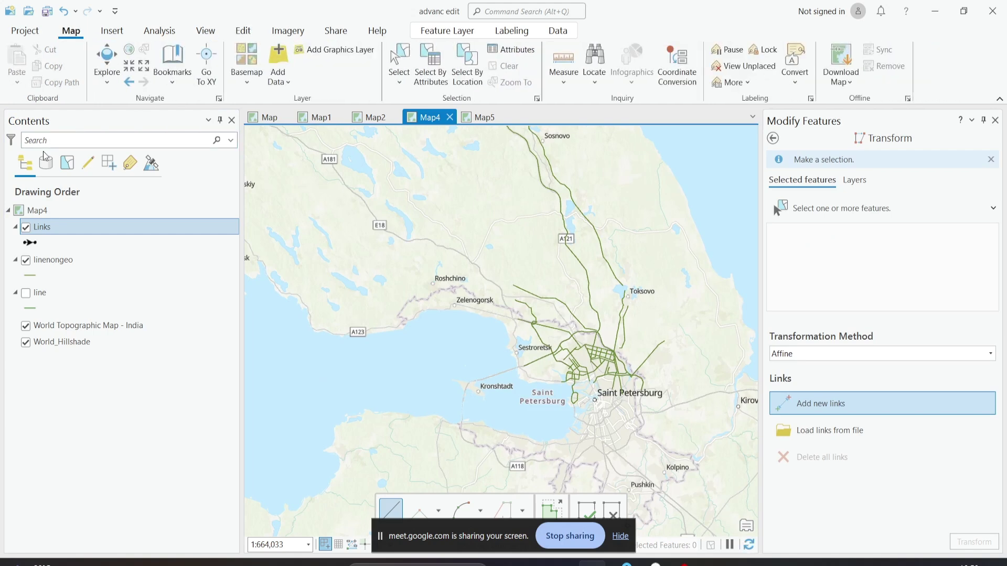
click(244, 31)
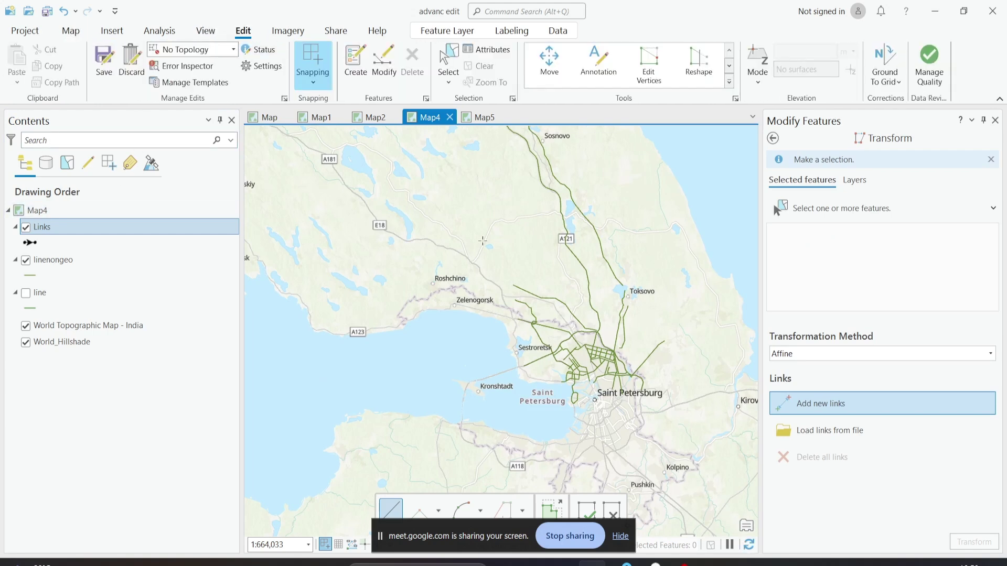
drag(532, 230, 457, 305)
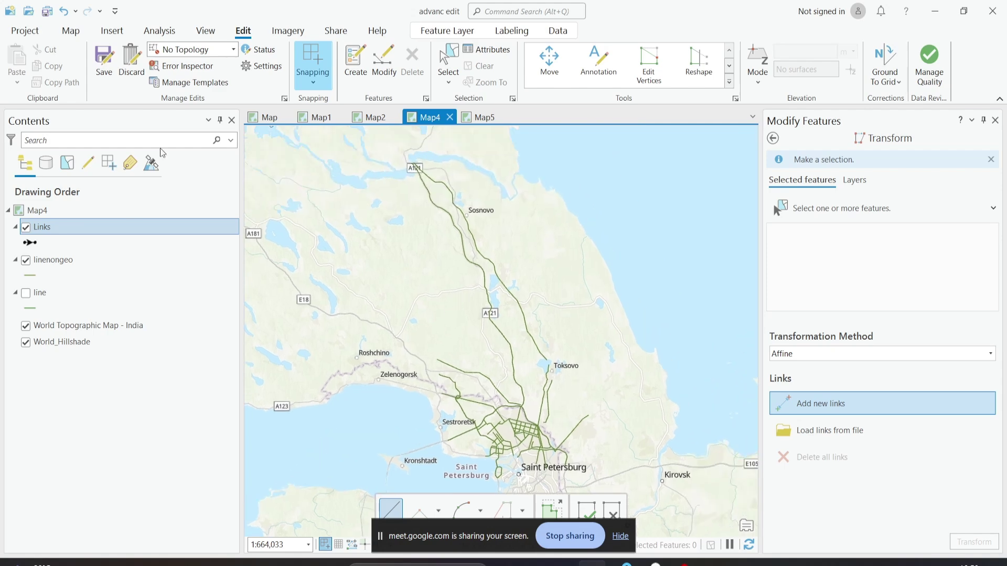
click(131, 68)
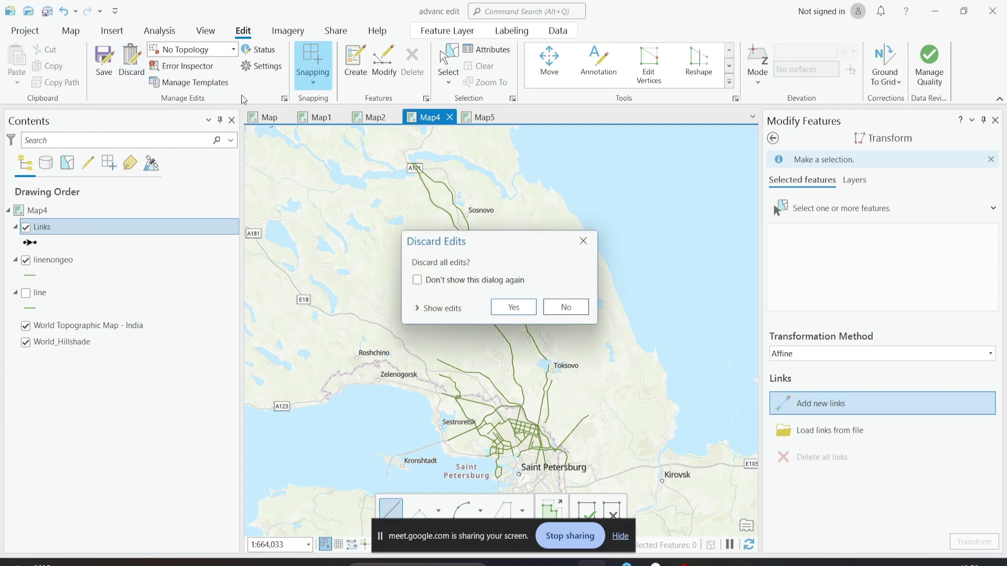
click(511, 307)
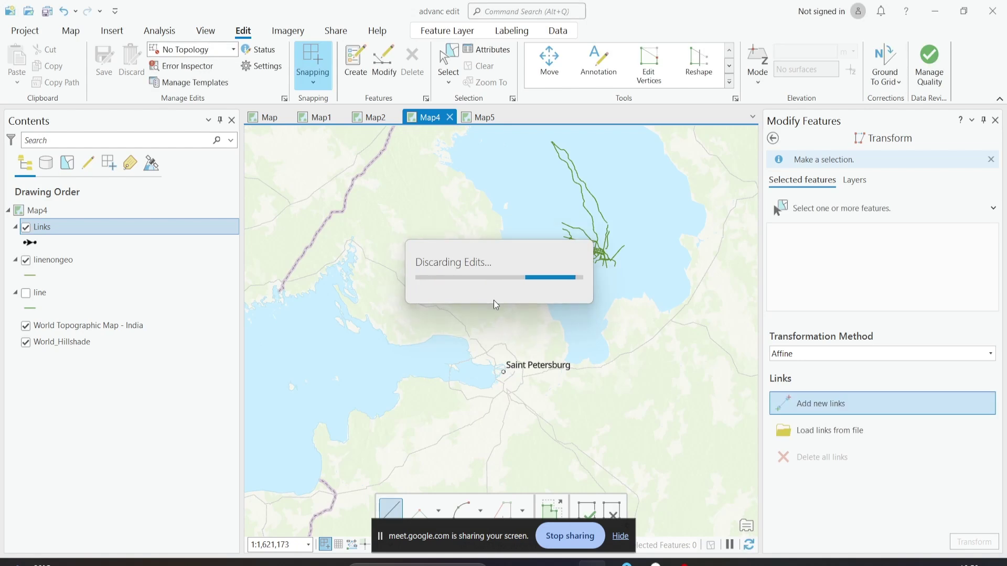
scroll(540, 304, up, 1)
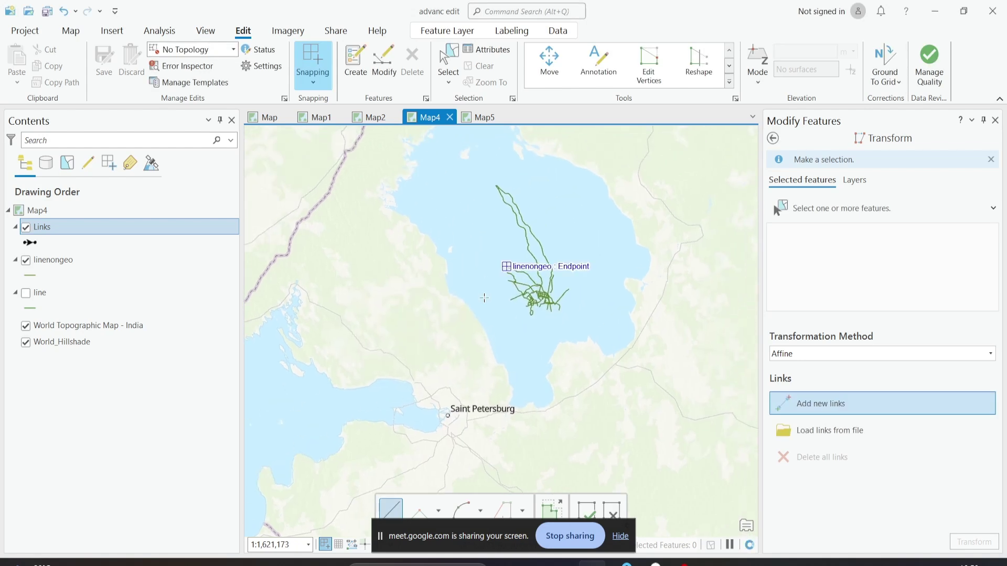
scroll(486, 286, down, 1)
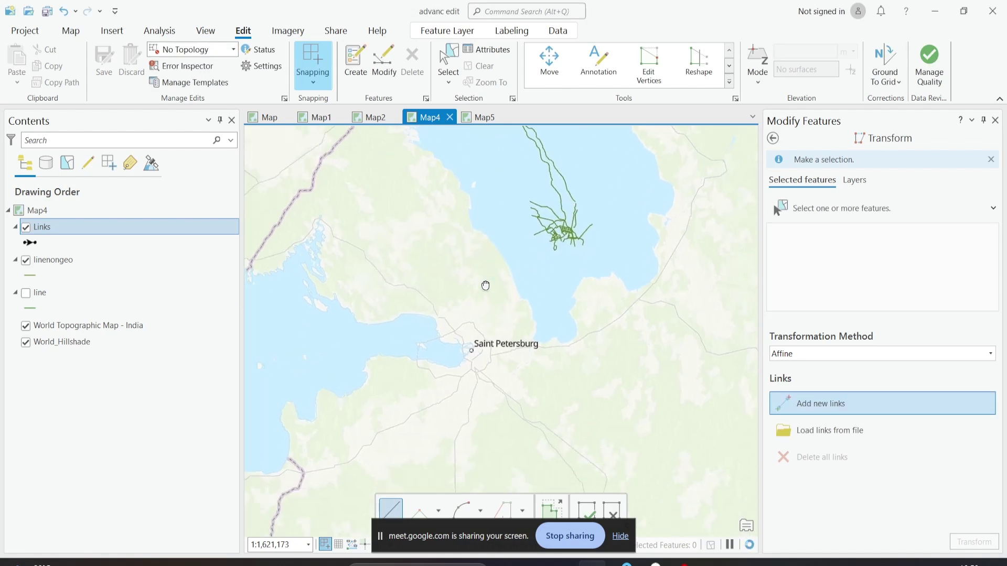
click(26, 293)
scroll(327, 332, down, 2)
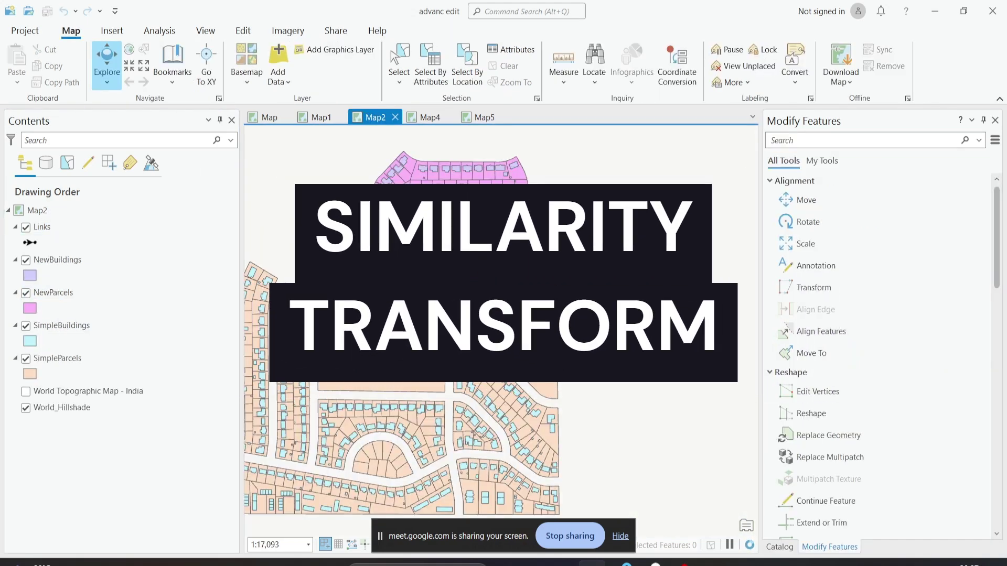
- Start the Transform tool for Map2 and set the transformation method to Similarity 2D
drag(415, 218, 499, 218)
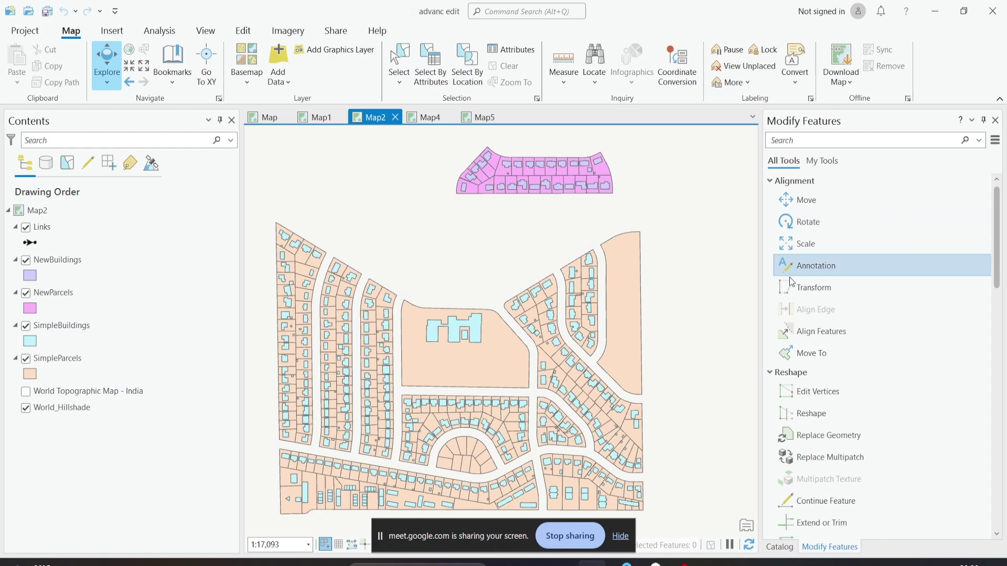
click(802, 297)
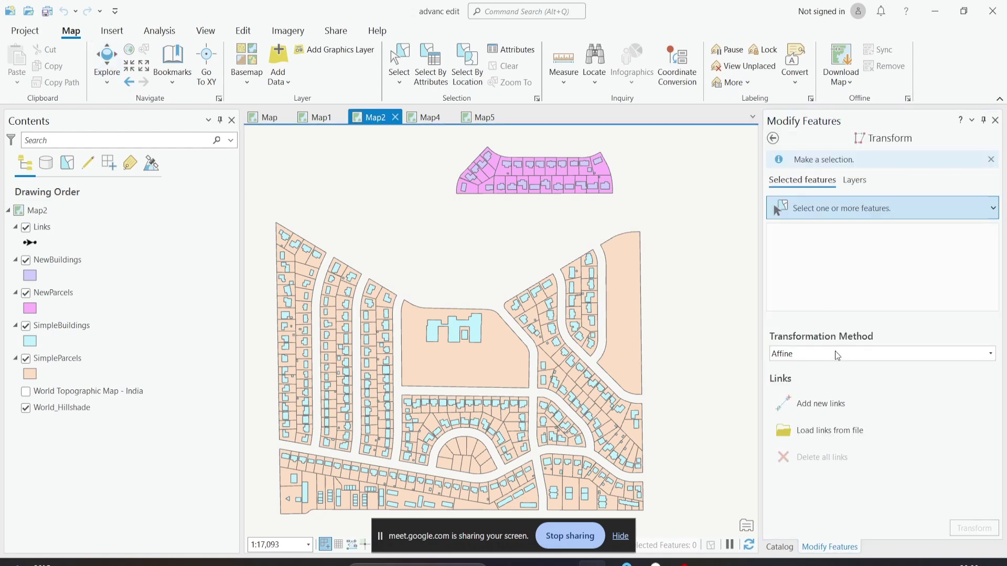
click(837, 355)
click(834, 382)
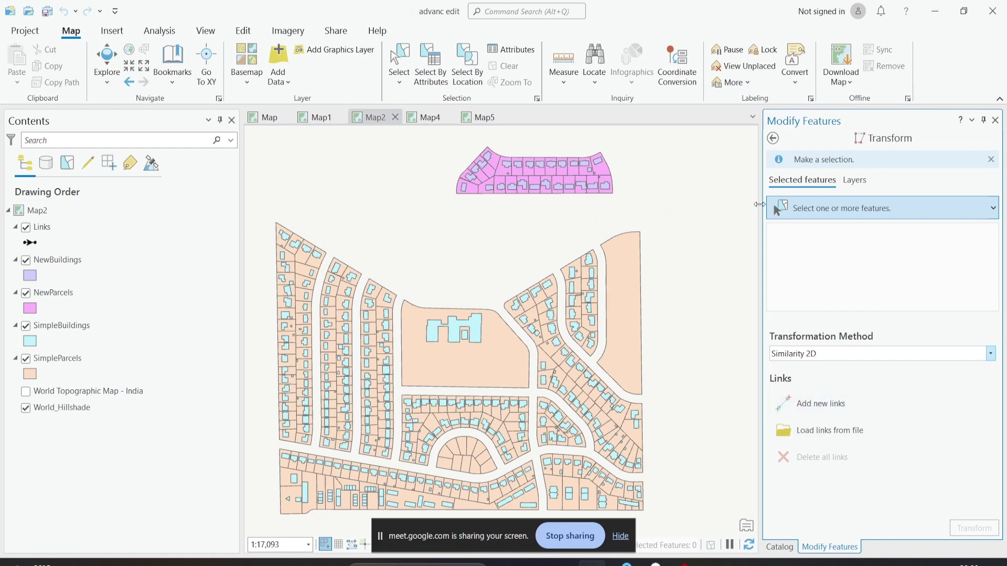
- Select all the NewParcels and NewBuildings features north of the subdivision with a rectangle selection
click(993, 208)
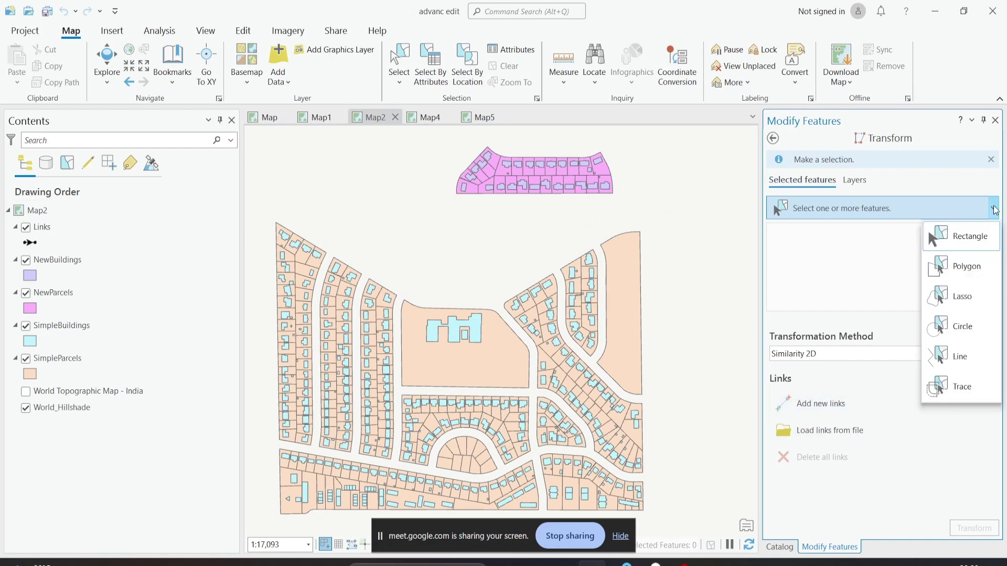
click(944, 234)
drag(403, 151, 642, 218)
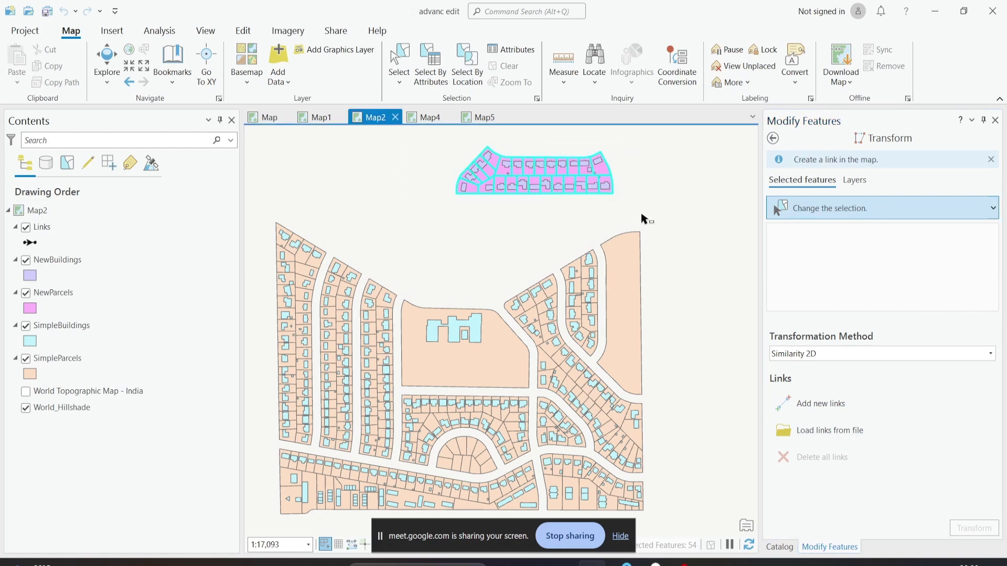
- Add links from the NewParcels northeast and southeast corners to the northwest and northeast corners of the empty eastern parcel
click(835, 401)
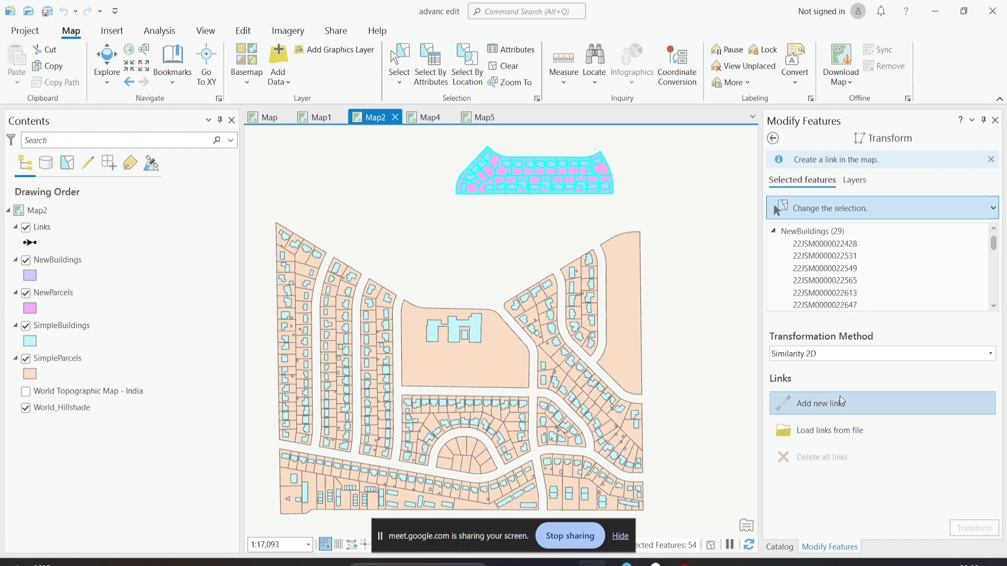
click(840, 402)
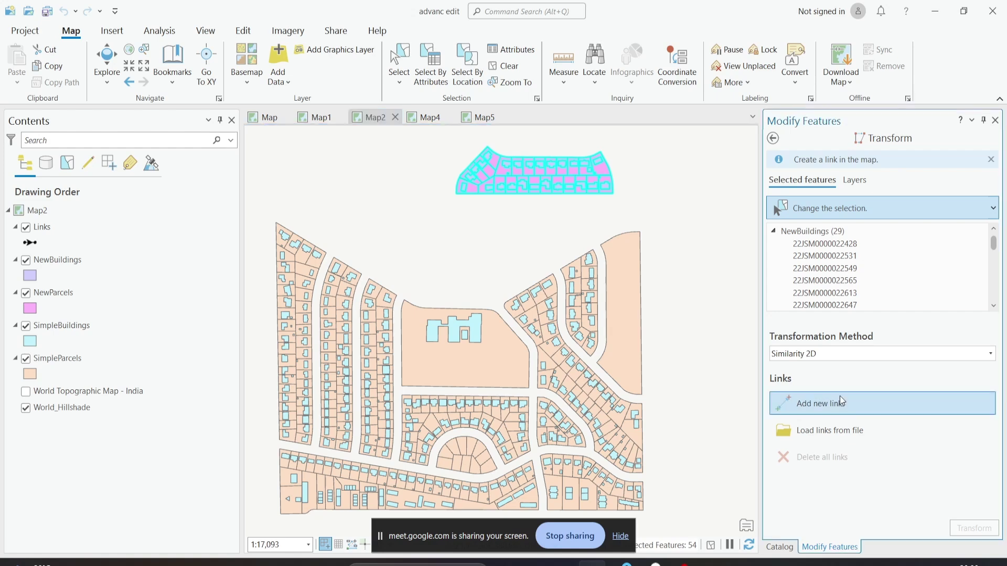
click(600, 153)
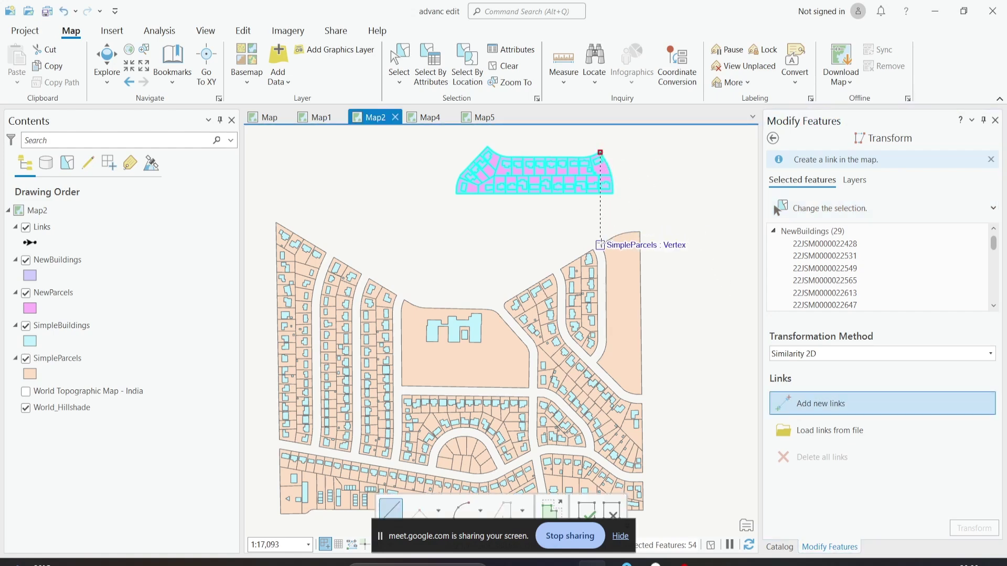
click(600, 245)
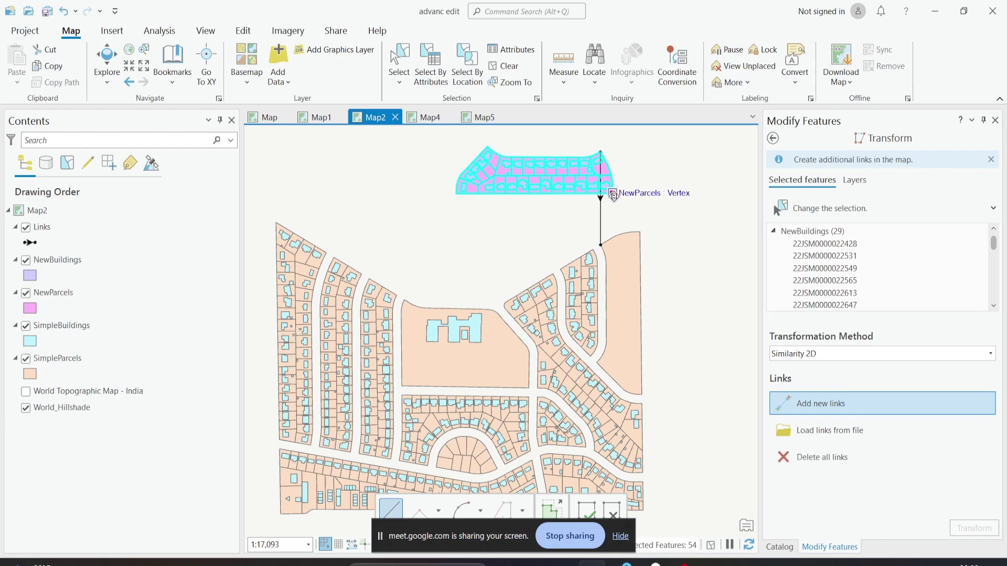
click(613, 194)
click(640, 232)
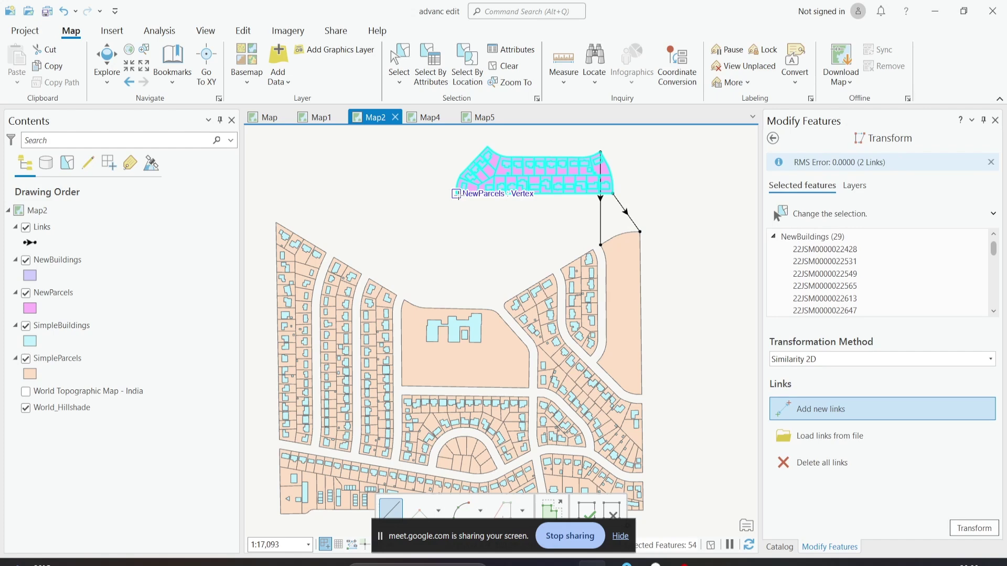
- Link the NewParcels southwest corner and northwest peak to the southeast and southwest corners of the empty eastern parcel
click(456, 194)
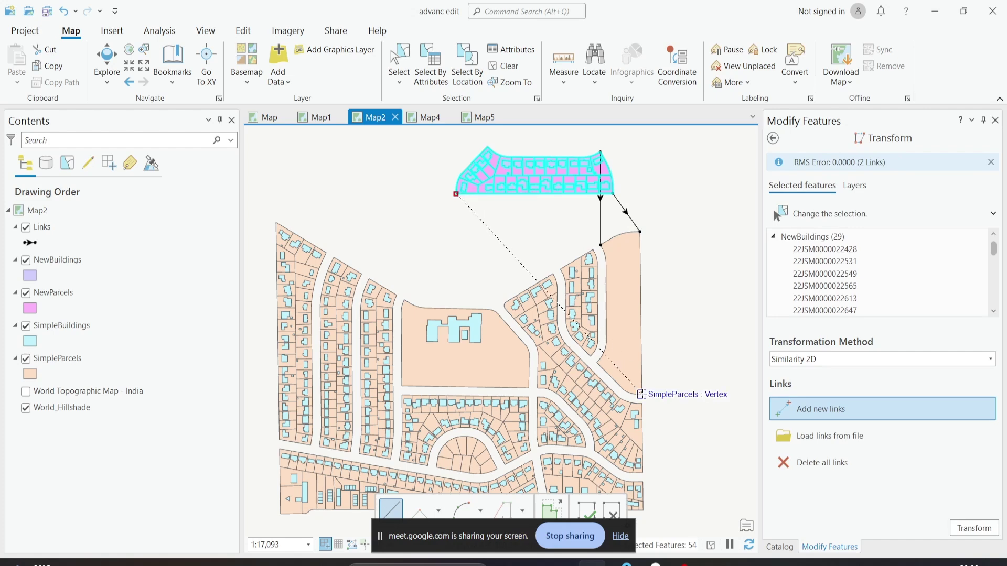
click(641, 394)
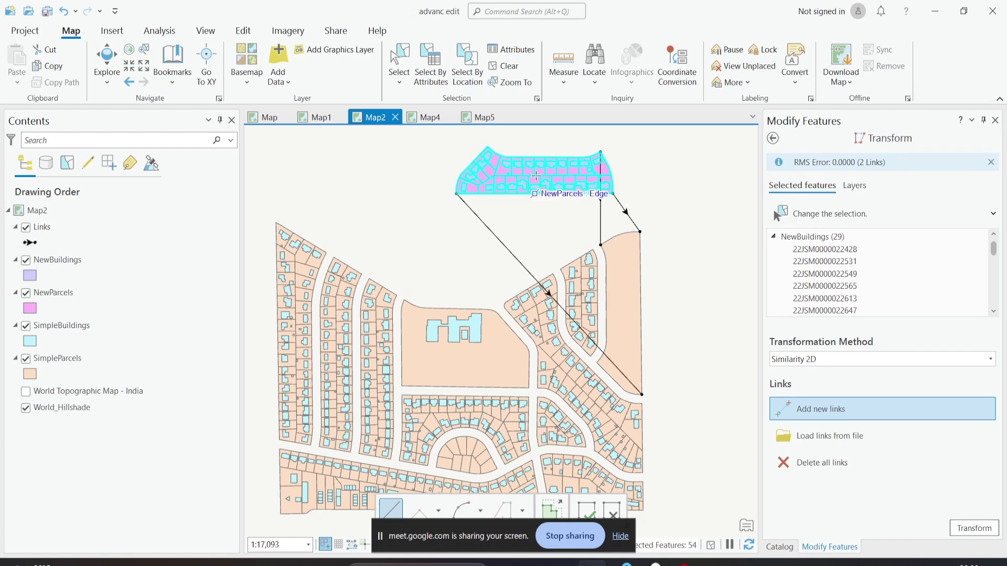
click(487, 148)
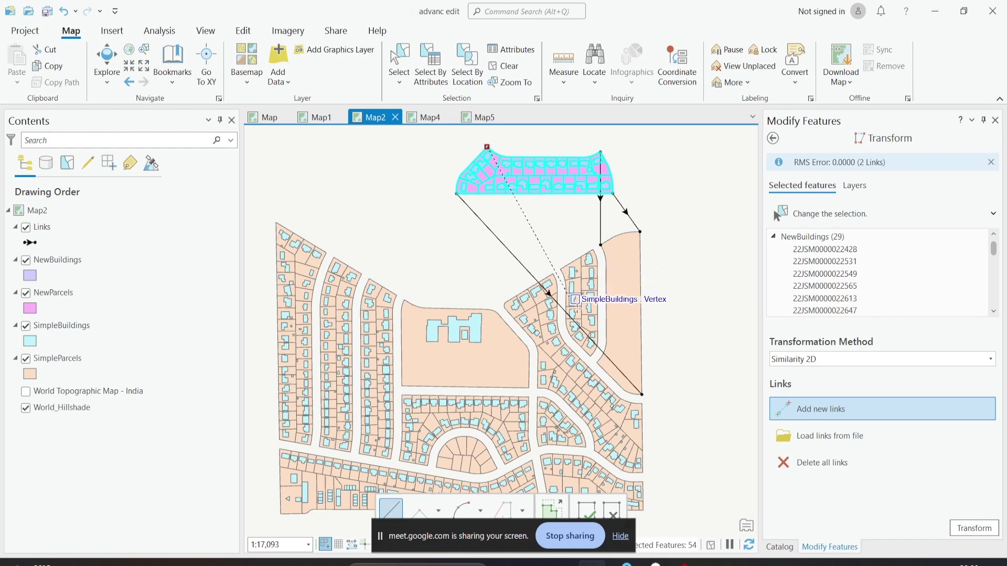
click(596, 362)
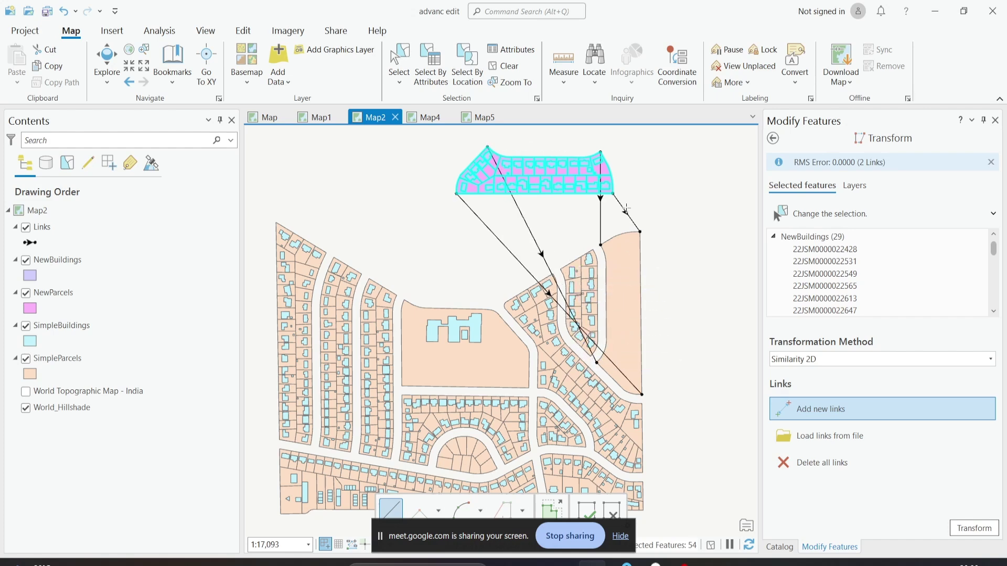
- Run the Similarity 2D transform with the four links, and clear the selection to inspect how the parcels fit
click(603, 243)
click(958, 528)
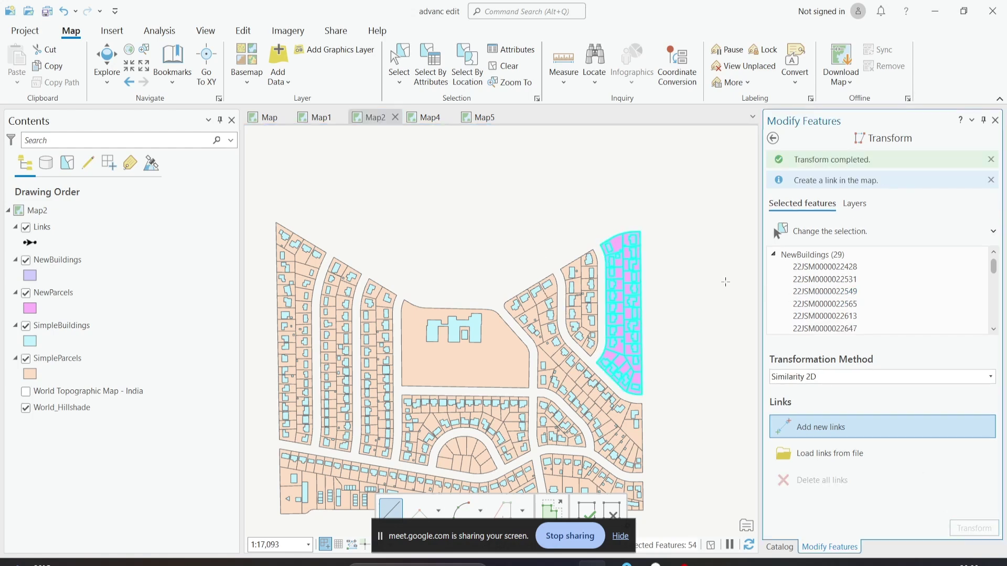
scroll(667, 272, down, 3)
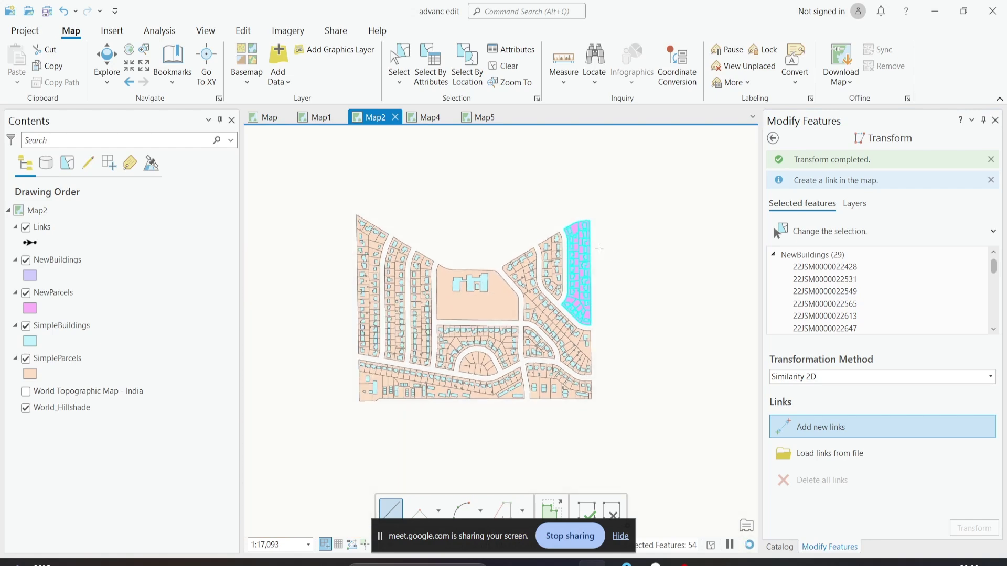
click(503, 65)
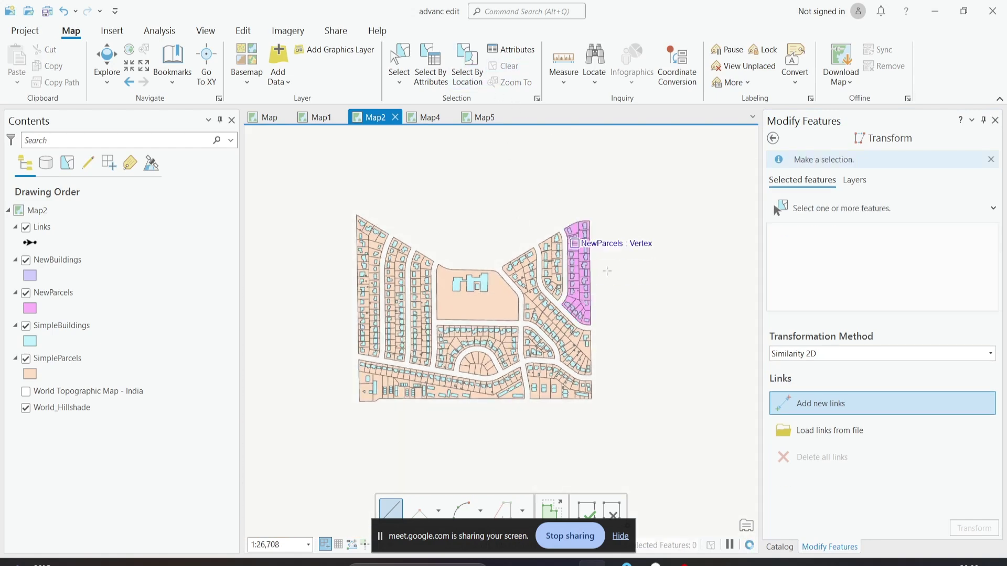
scroll(582, 218, up, 2)
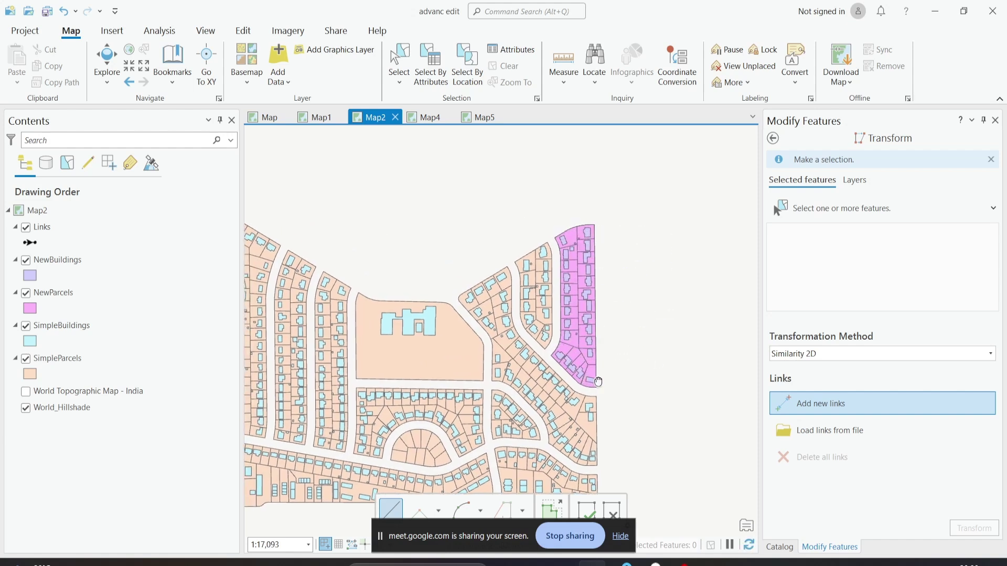
drag(565, 358, 582, 364)
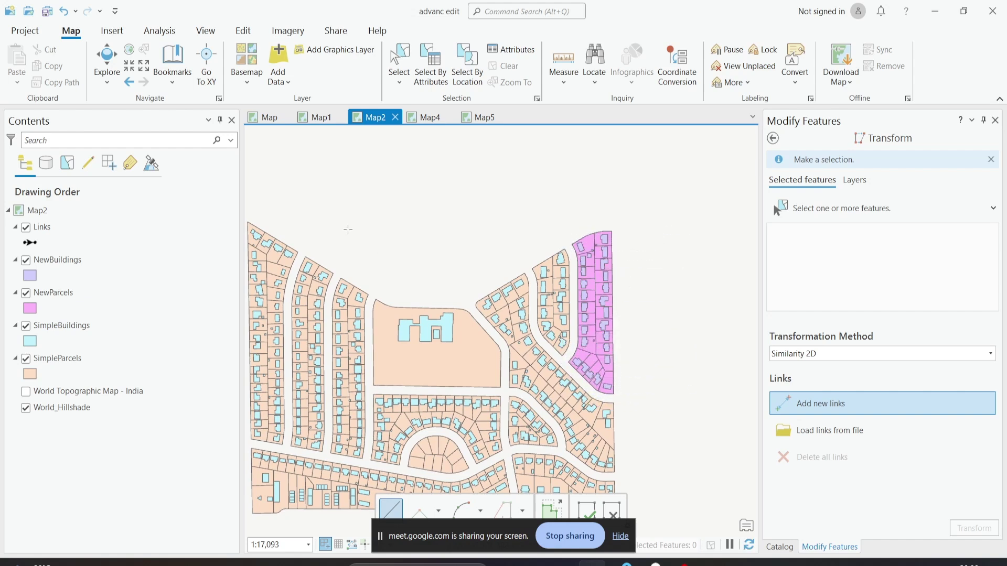
- Undo the transform and reselect the NewParcels and NewBuildings features, leaving the four links out of the selection
click(63, 11)
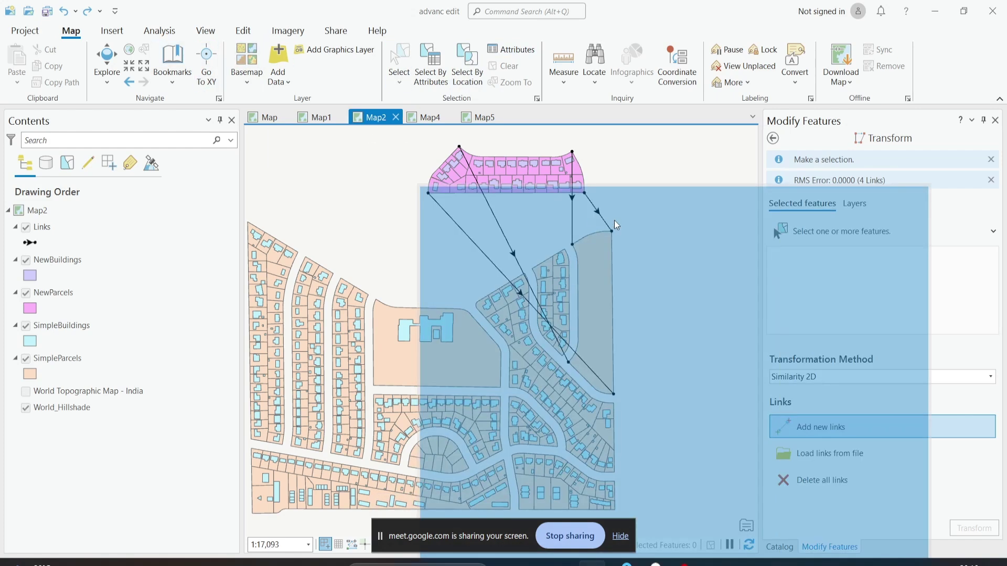
drag(617, 224, 597, 213)
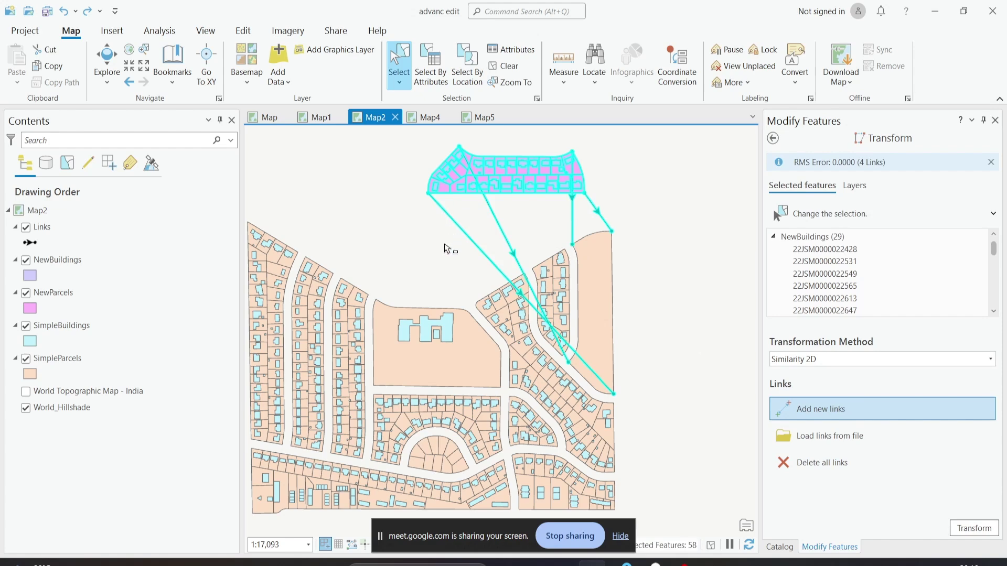
ctrl+click(574, 236)
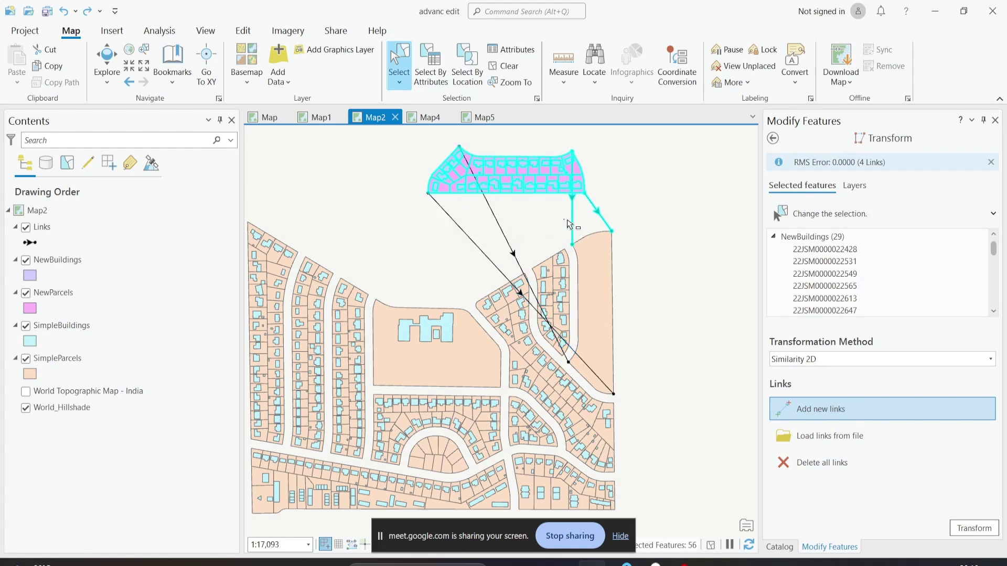
ctrl+click(604, 220)
- Run the Similarity 2D transform again on the reselected parcels and buildings, and view the whole subdivision
click(950, 526)
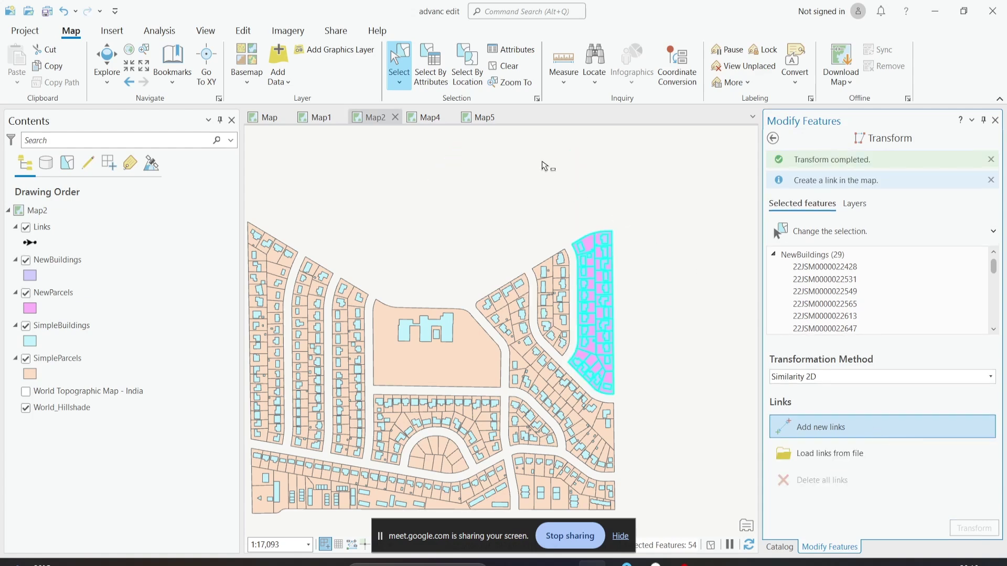
scroll(438, 221, down, 2)
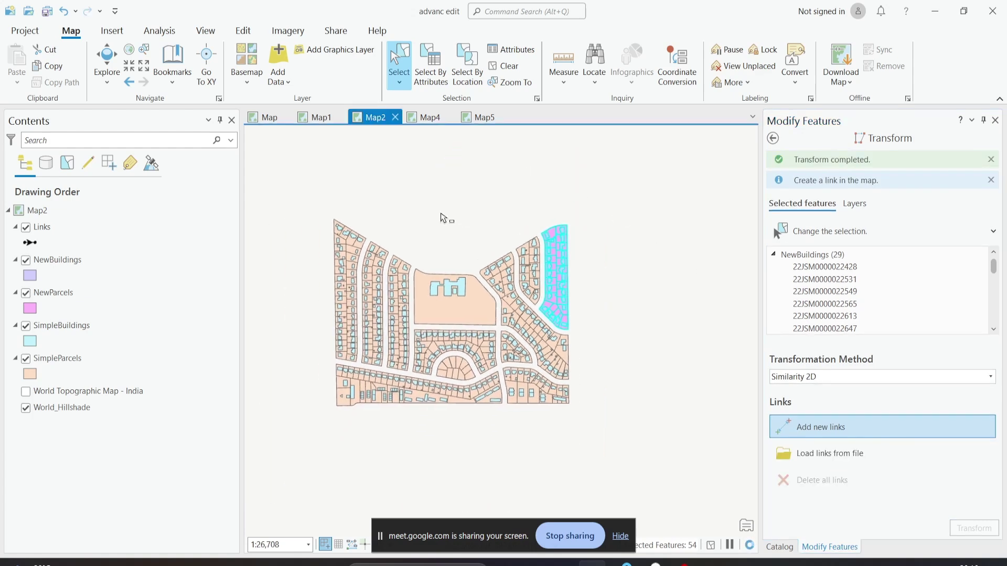
- Discard all edits made to the NewParcels and NewBuildings features, confirming the discard
click(243, 30)
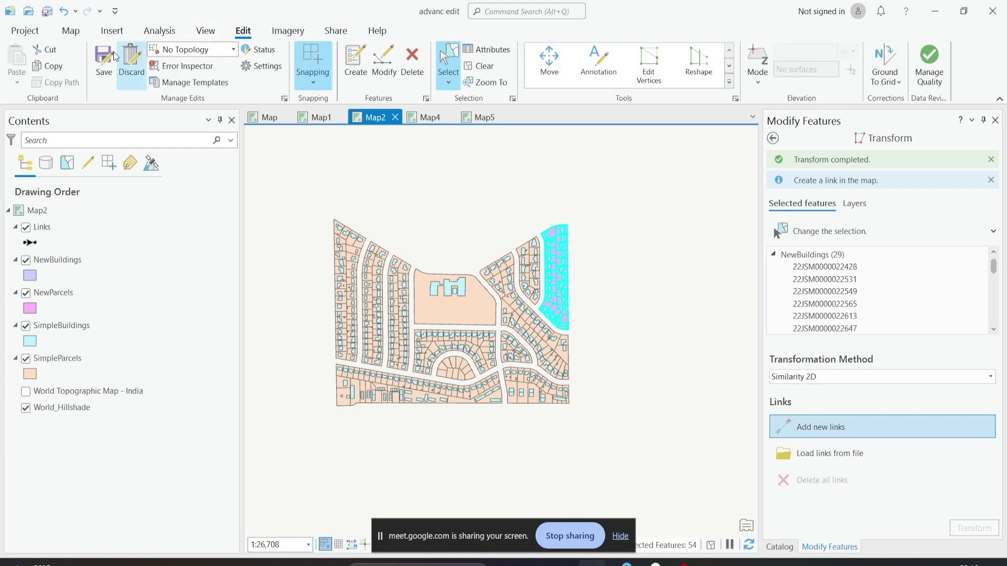
click(131, 63)
click(519, 306)
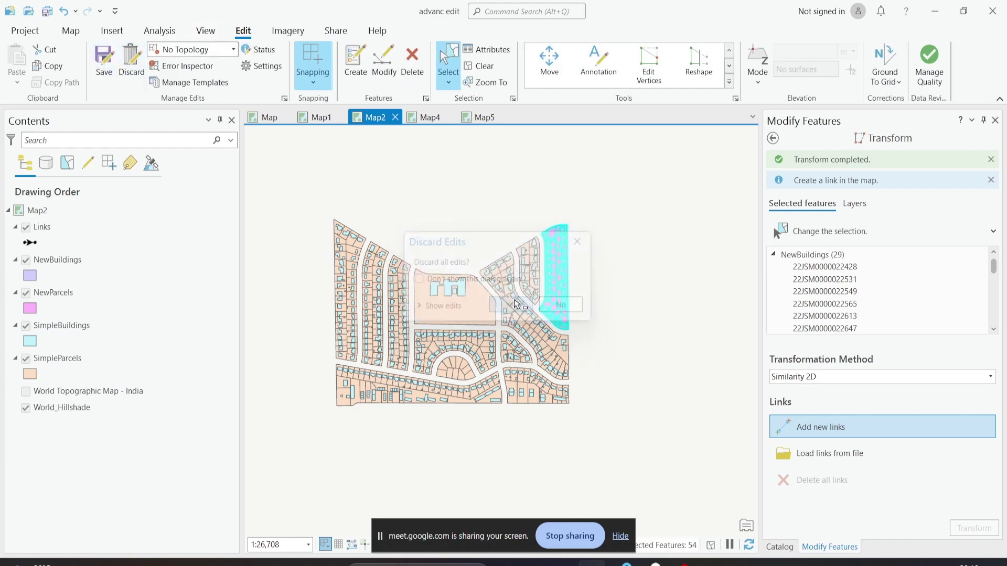